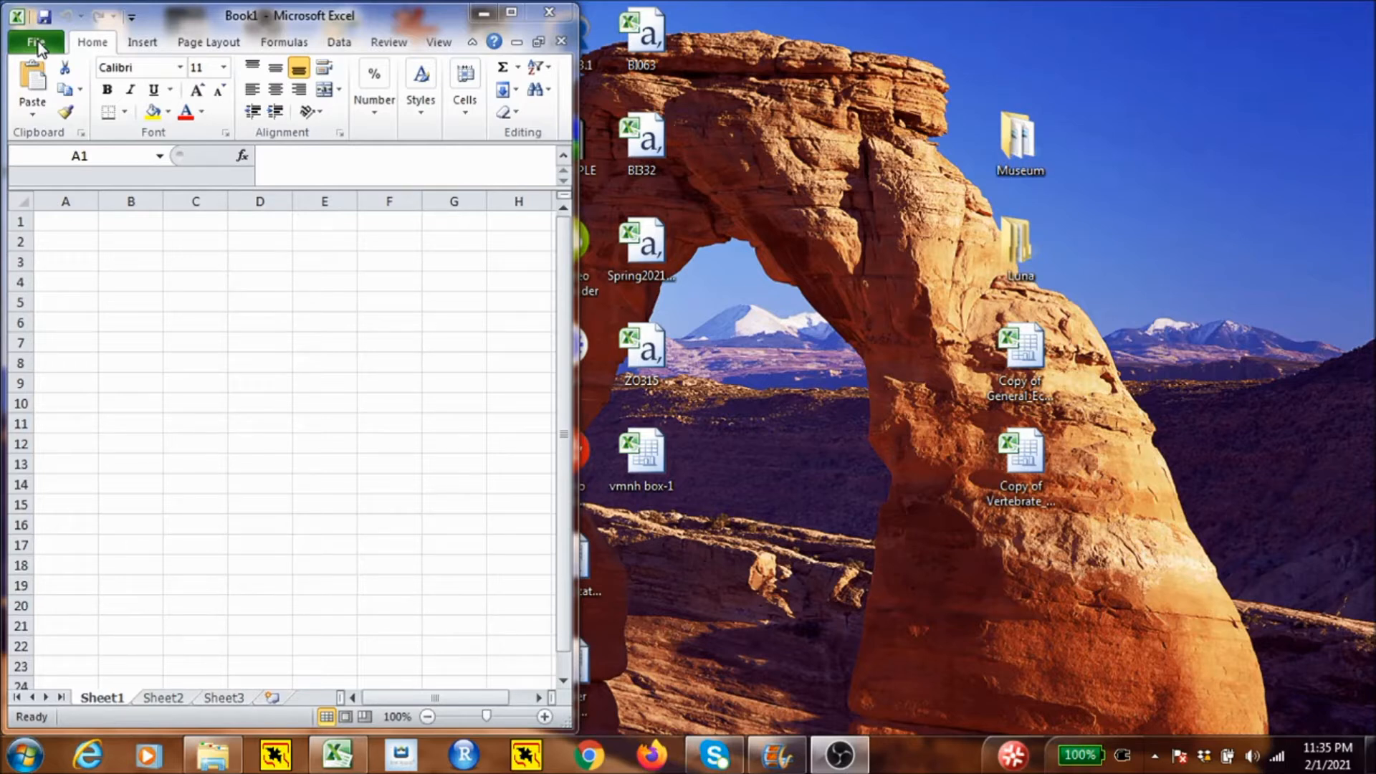
# Step: Open the recent nfsdata file from Downloads and import it as delimited text, adding comma as a delimiter
pyautogui.click(37, 41)
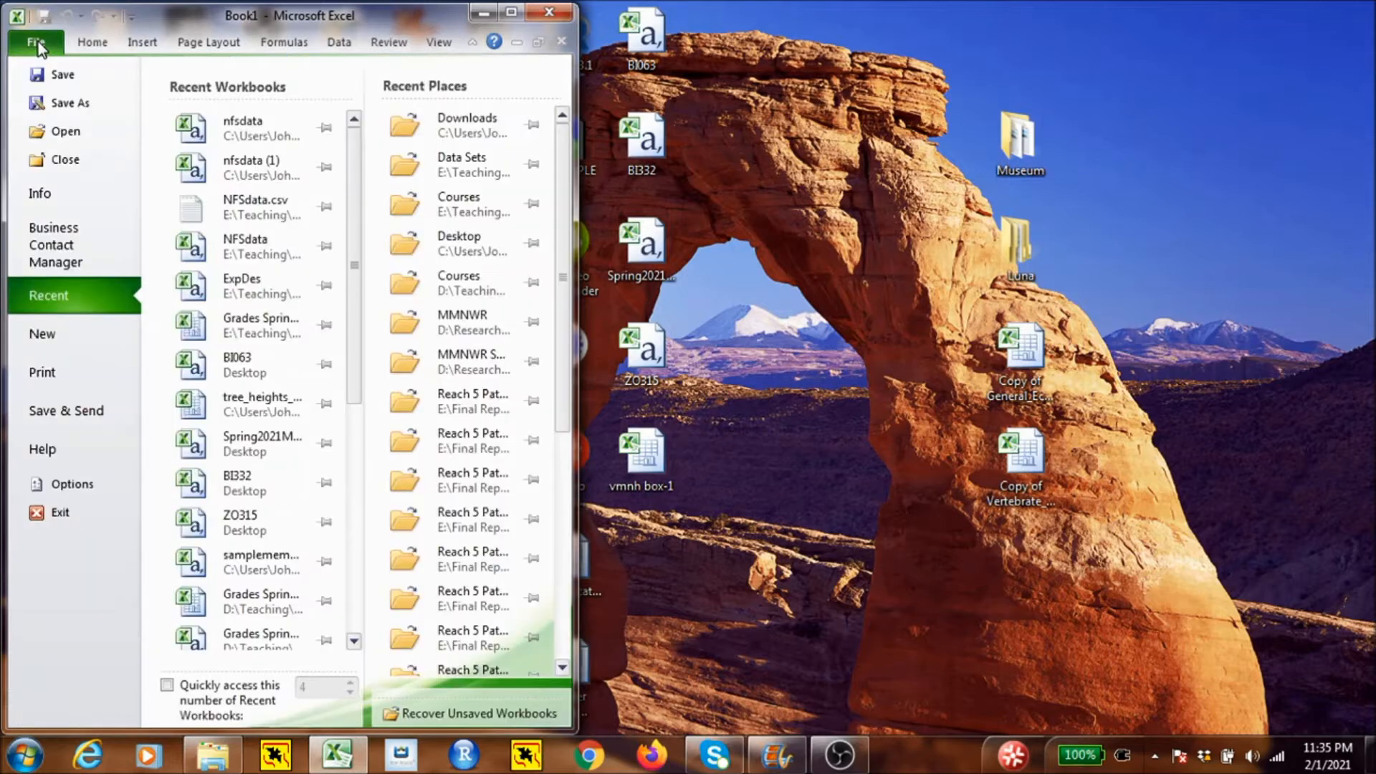
pyautogui.click(254, 134)
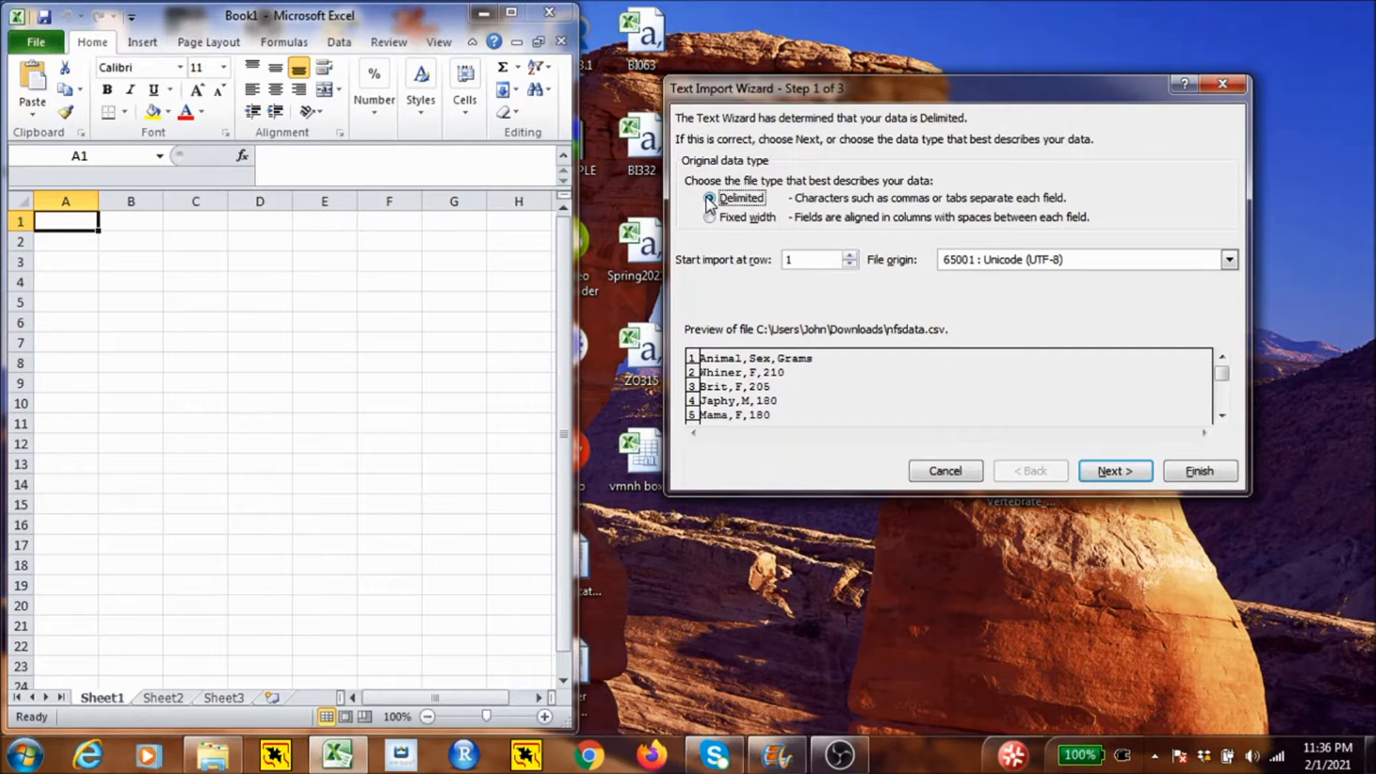
pyautogui.click(1120, 477)
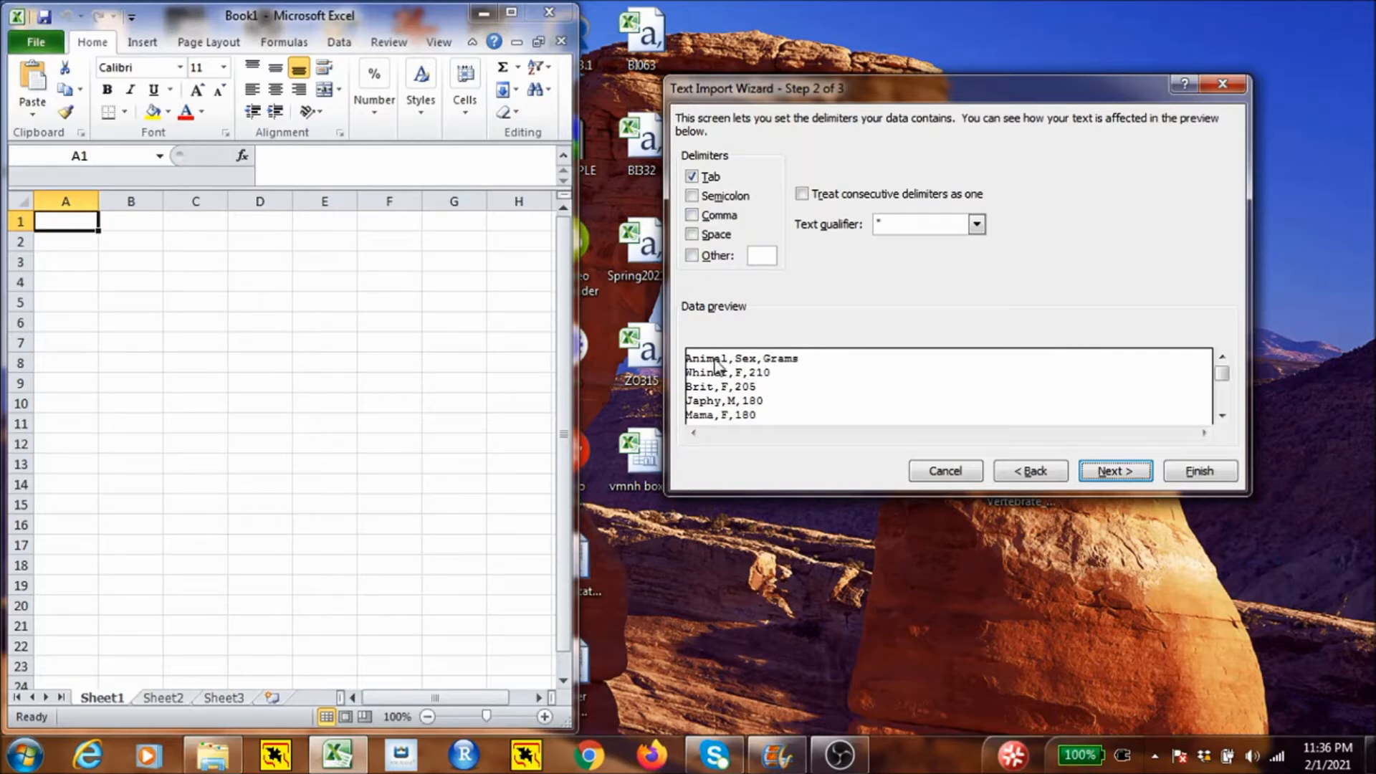
pyautogui.click(692, 215)
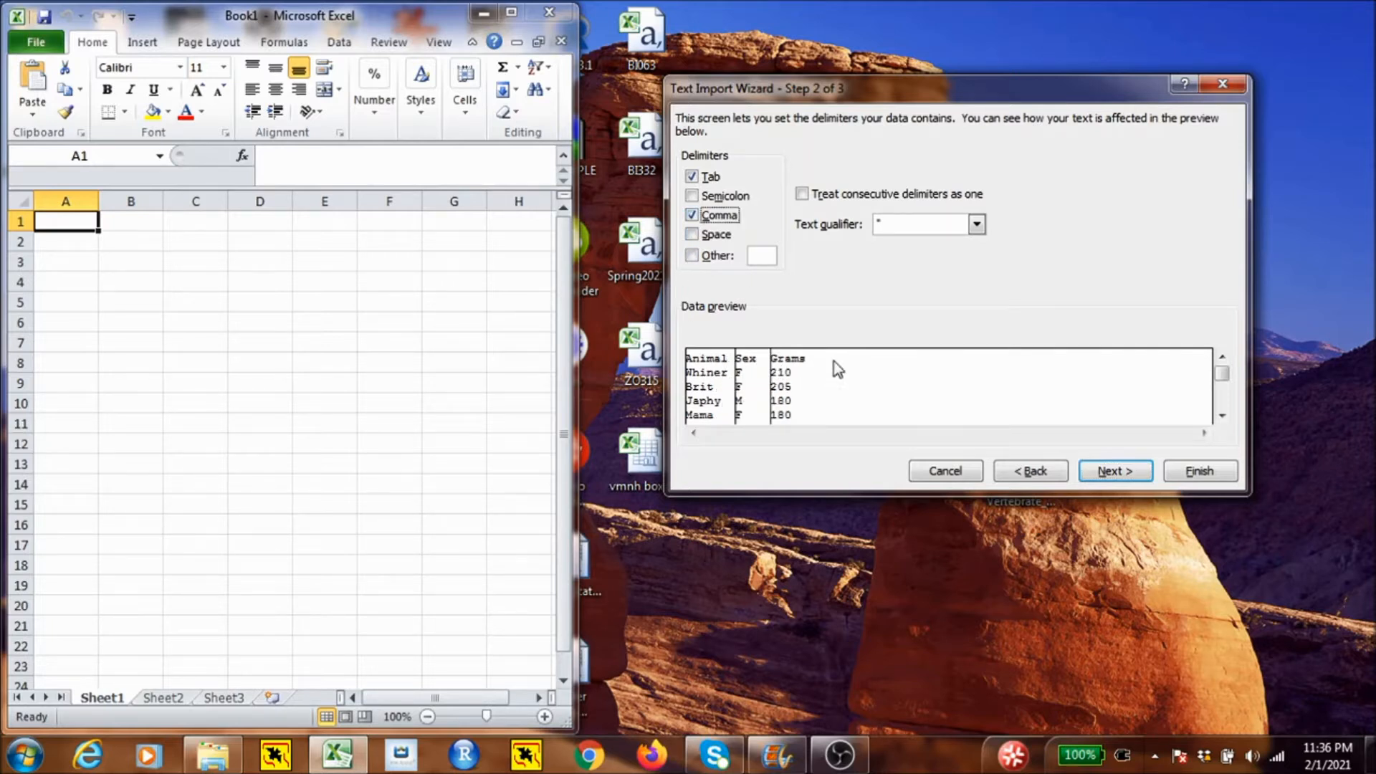
pyautogui.click(1108, 471)
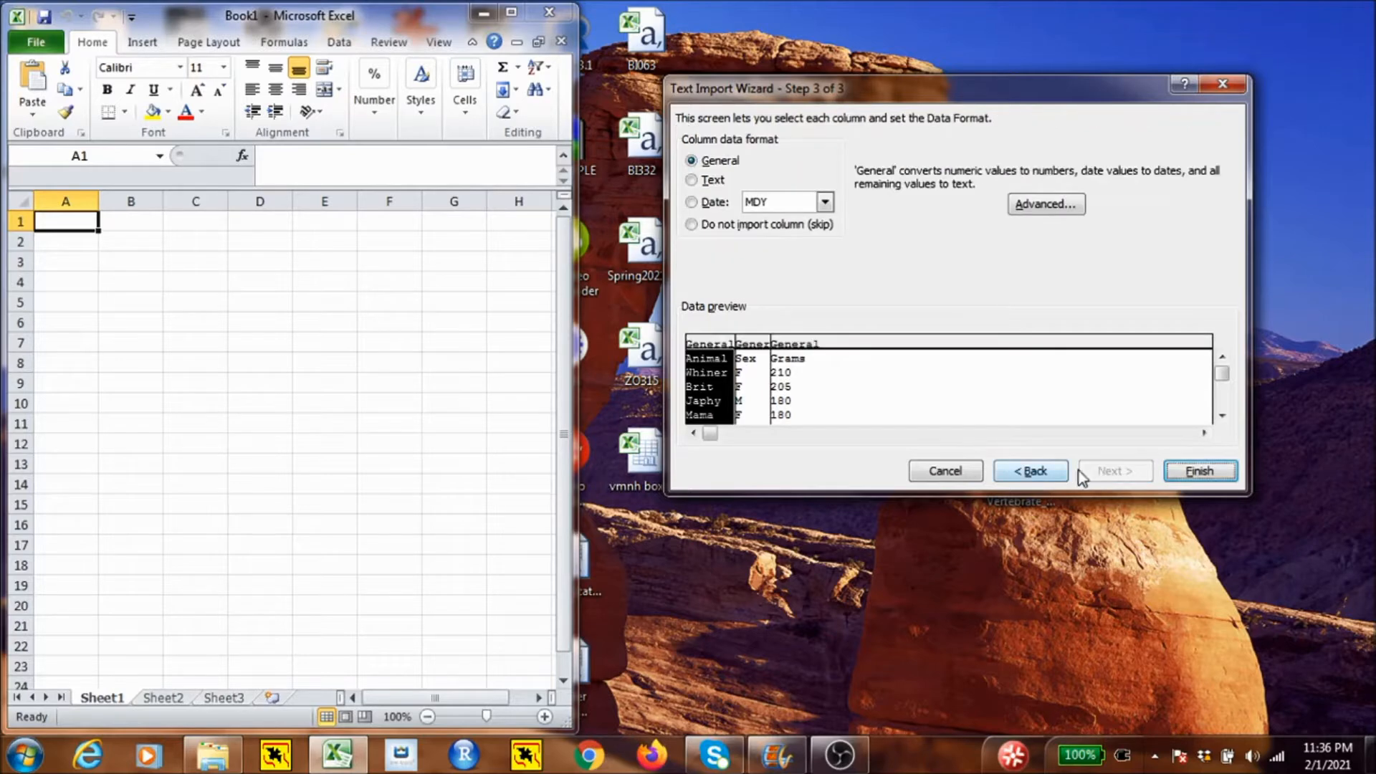
pyautogui.click(1209, 474)
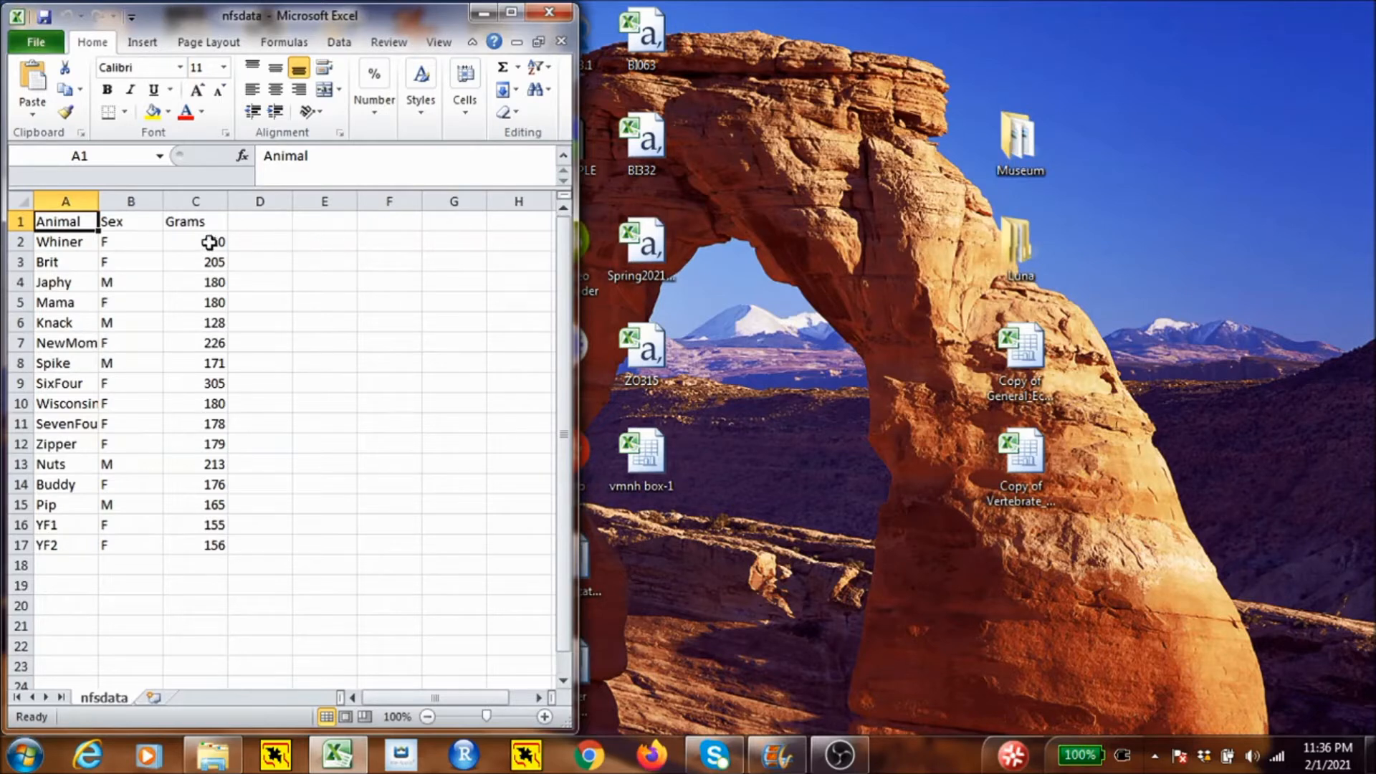
# Step: Sort the data table in A1:C17 by the Sex column, A to Z, treating the first row as headers
pyautogui.moveTo(71, 222); pyautogui.dragTo(212, 541)
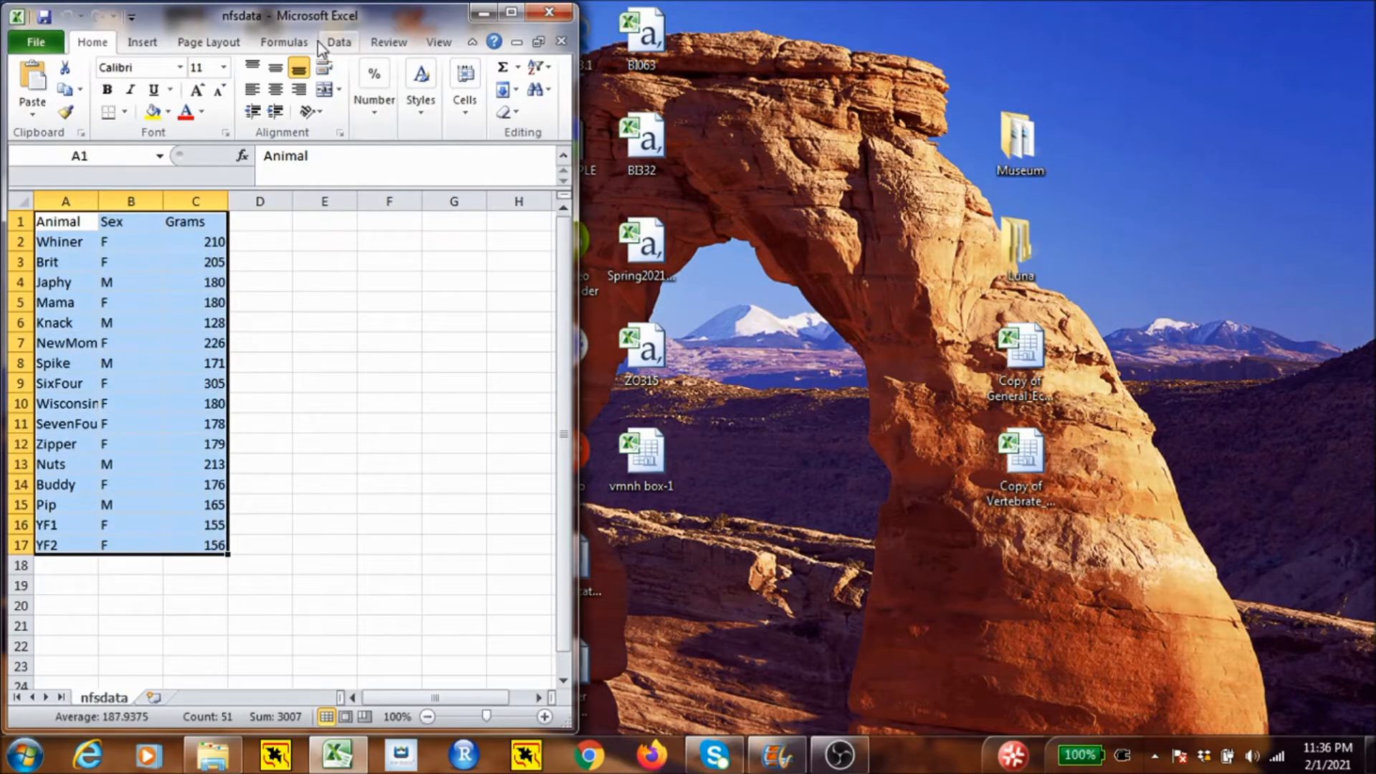
pyautogui.click(339, 42)
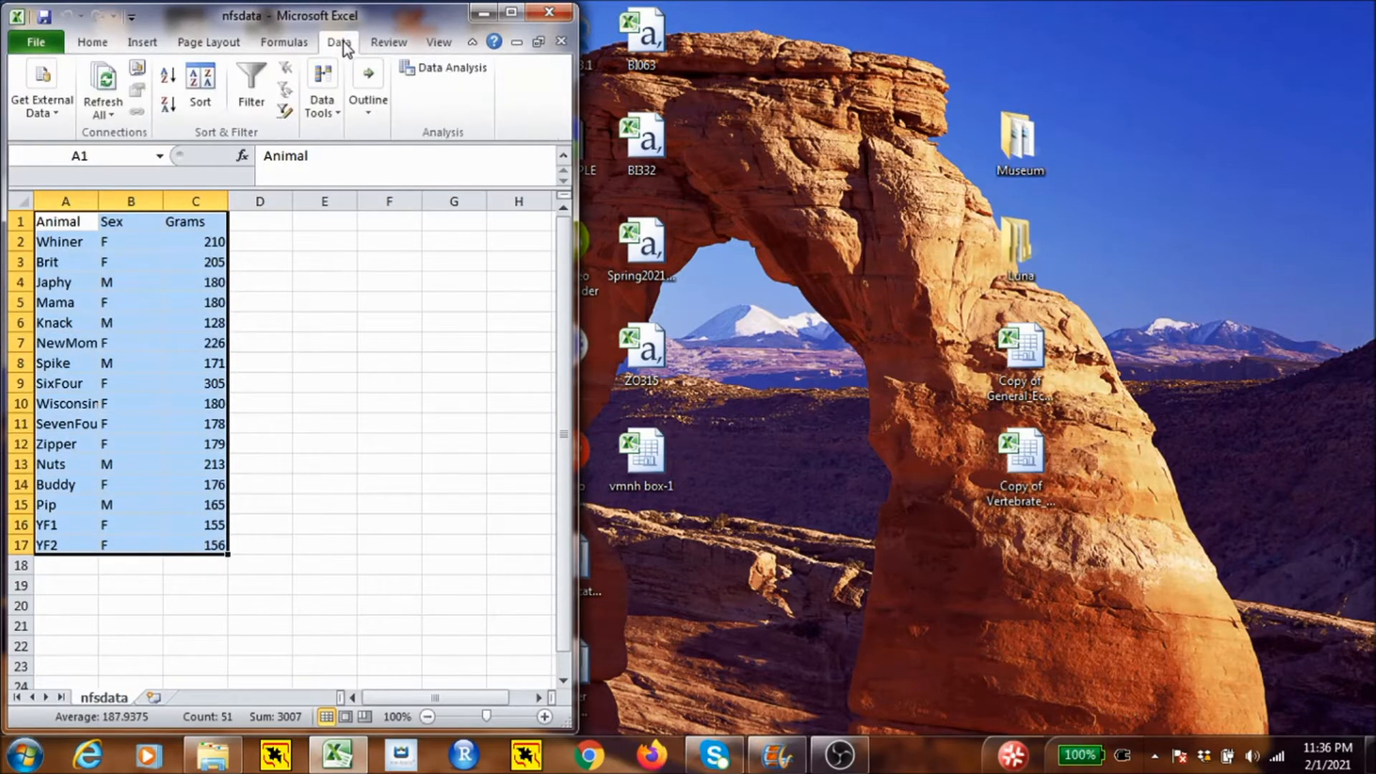
pyautogui.click(202, 86)
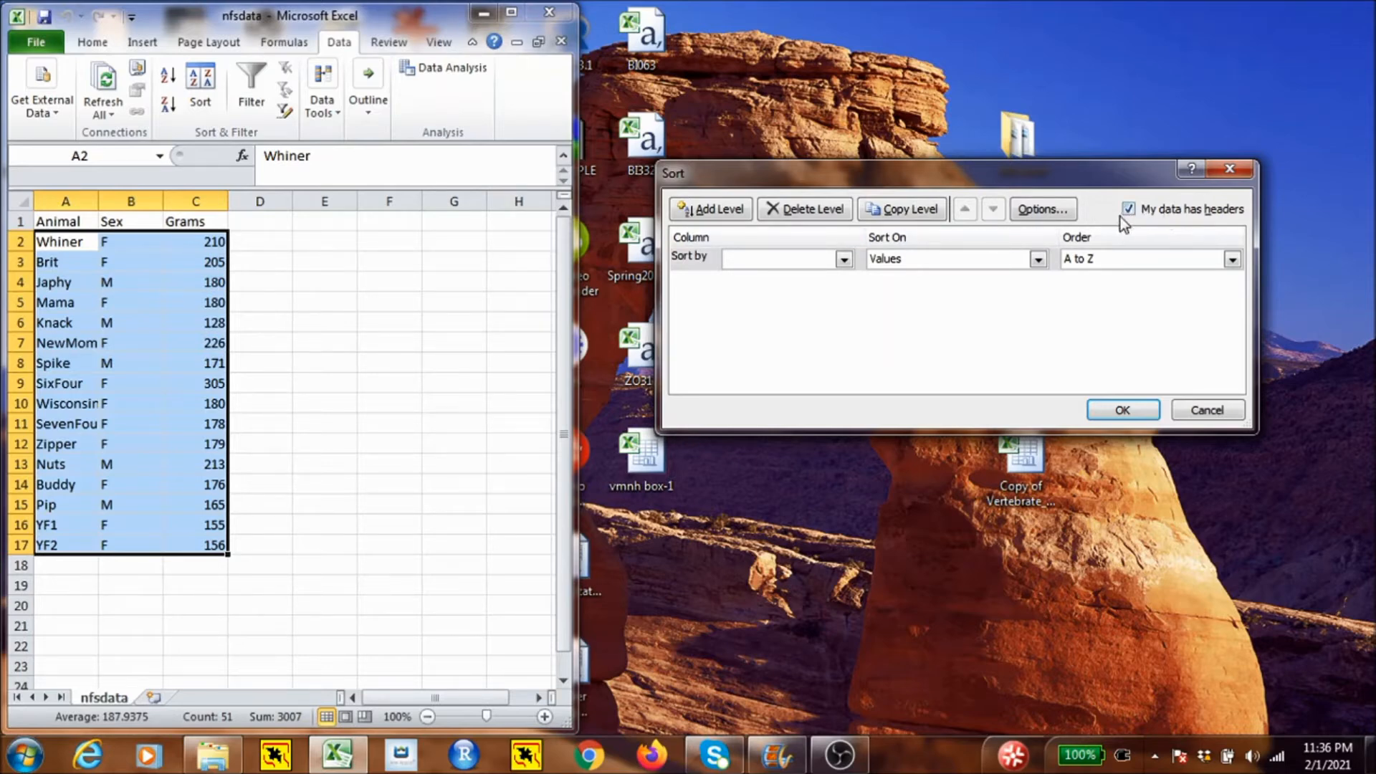
pyautogui.click(844, 259)
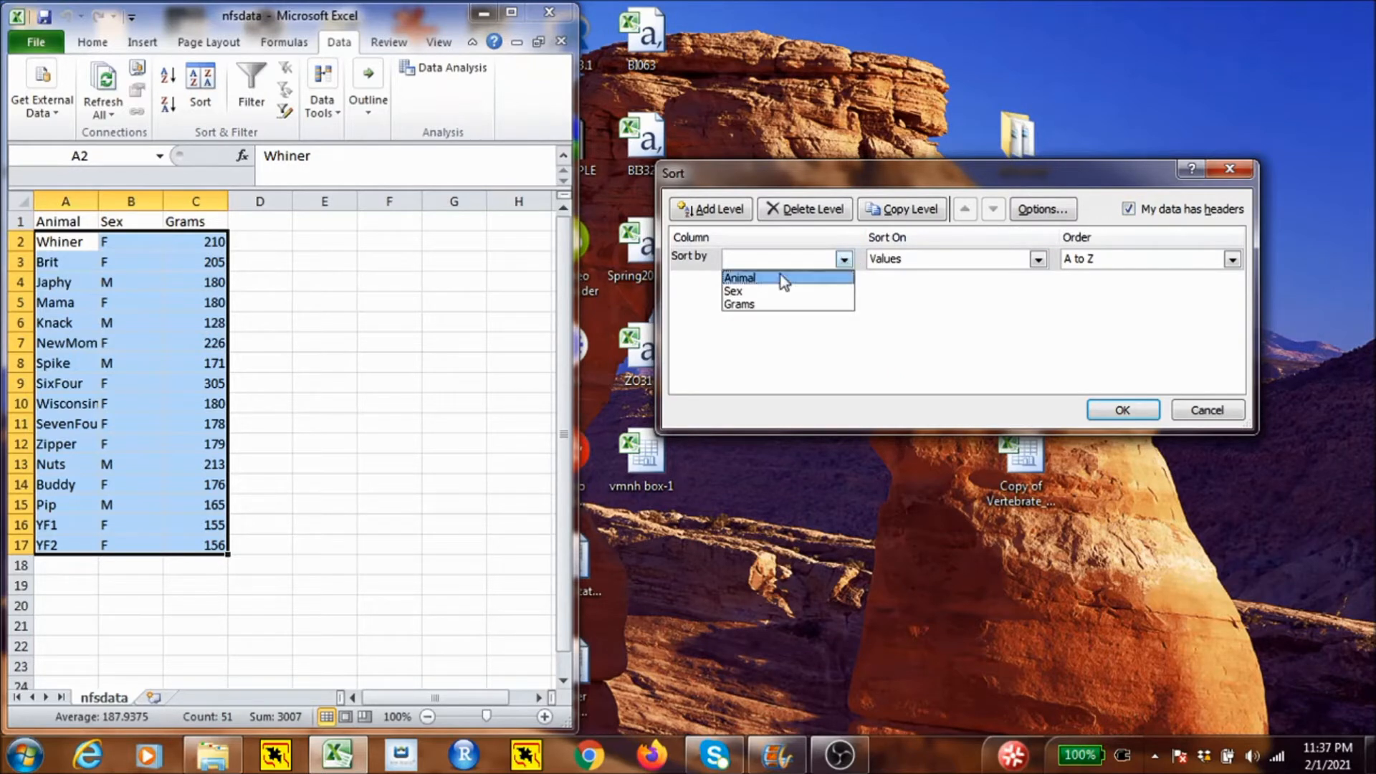
pyautogui.click(764, 293)
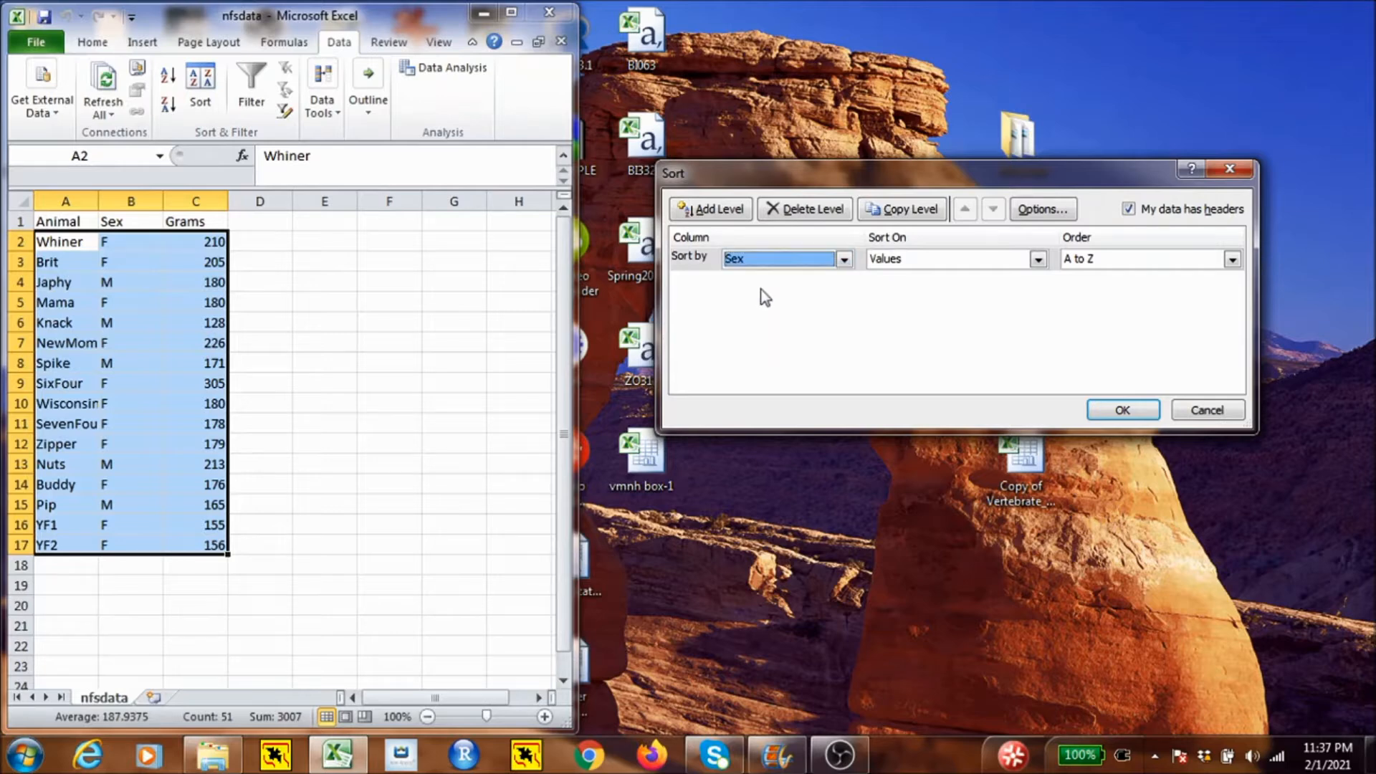
pyautogui.click(1124, 414)
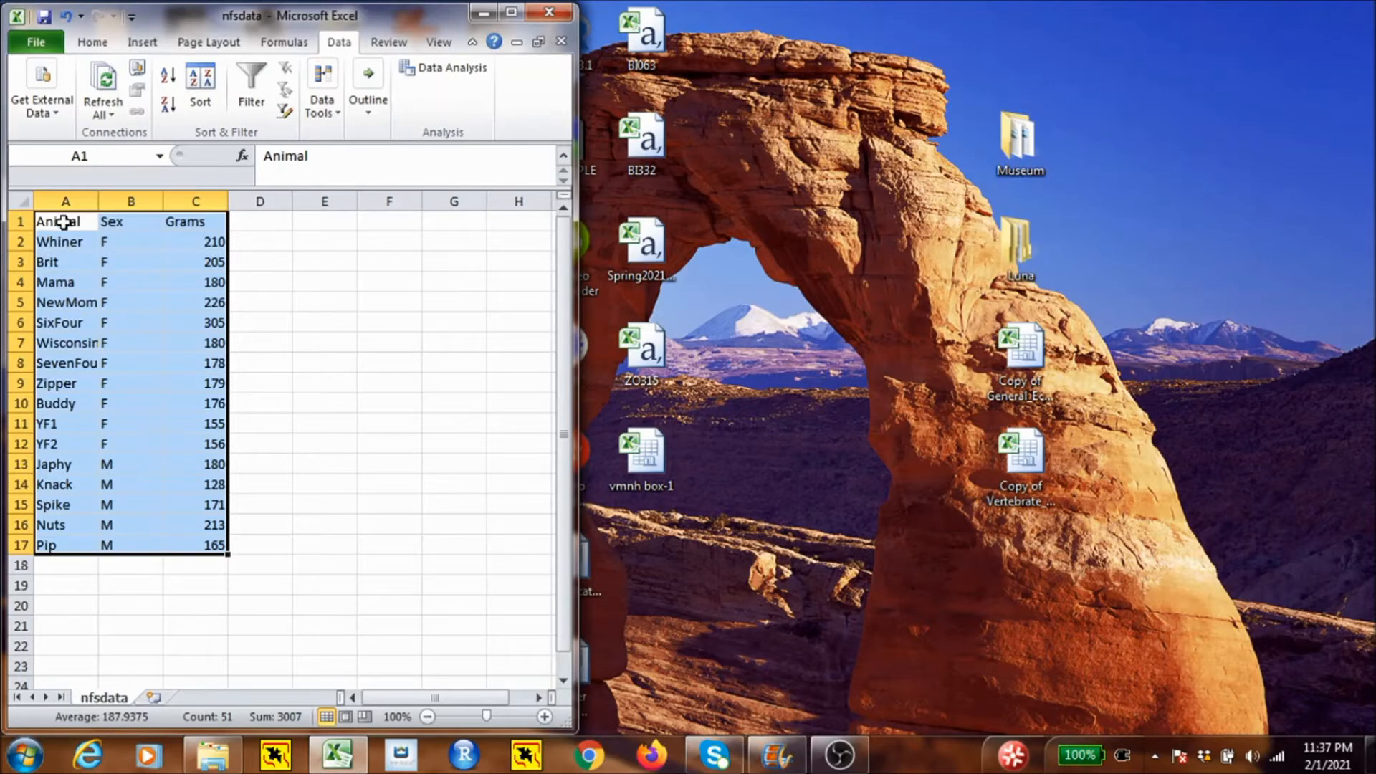
# Step: Clear the Animal column's contents and move the male weights from C13:C17 to D2:D6
pyautogui.moveTo(63, 221); pyautogui.dragTo(78, 545)
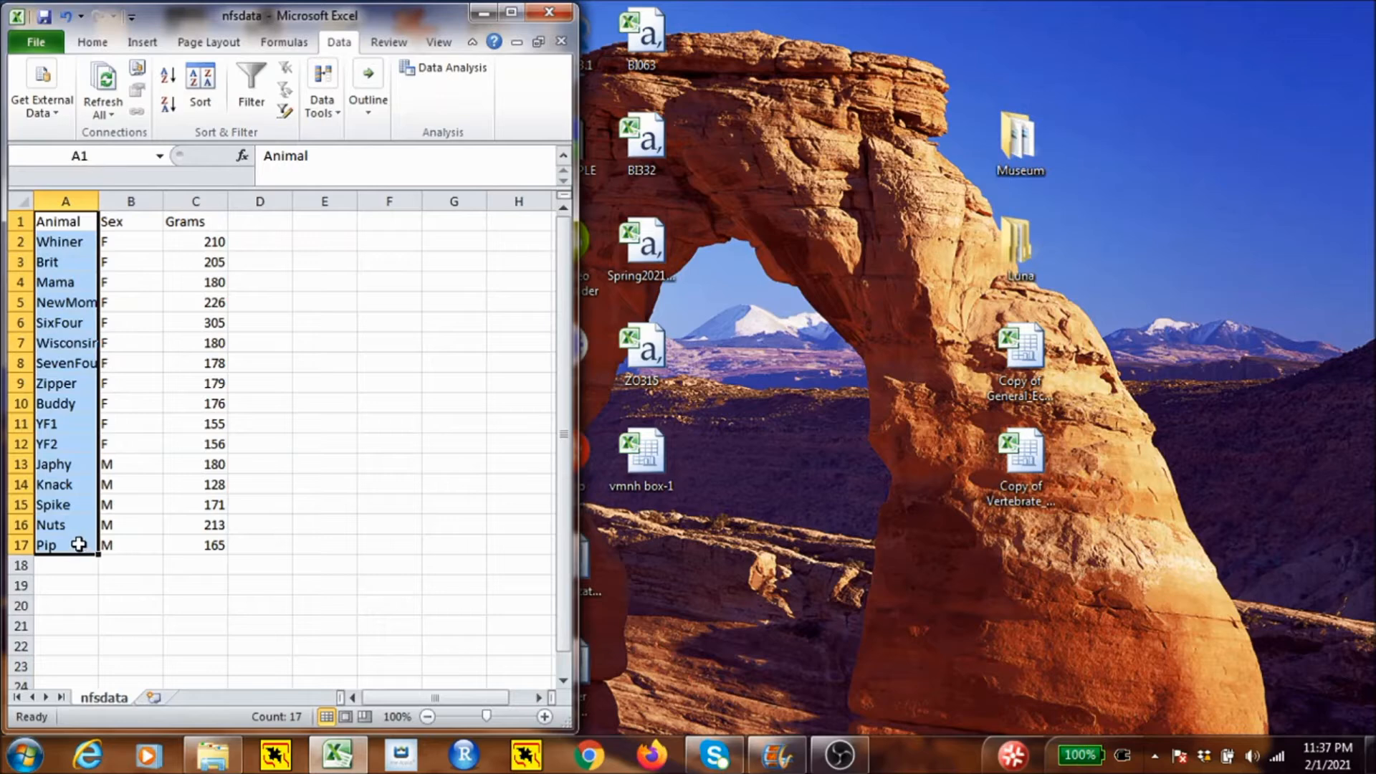
pyautogui.press('Delete')
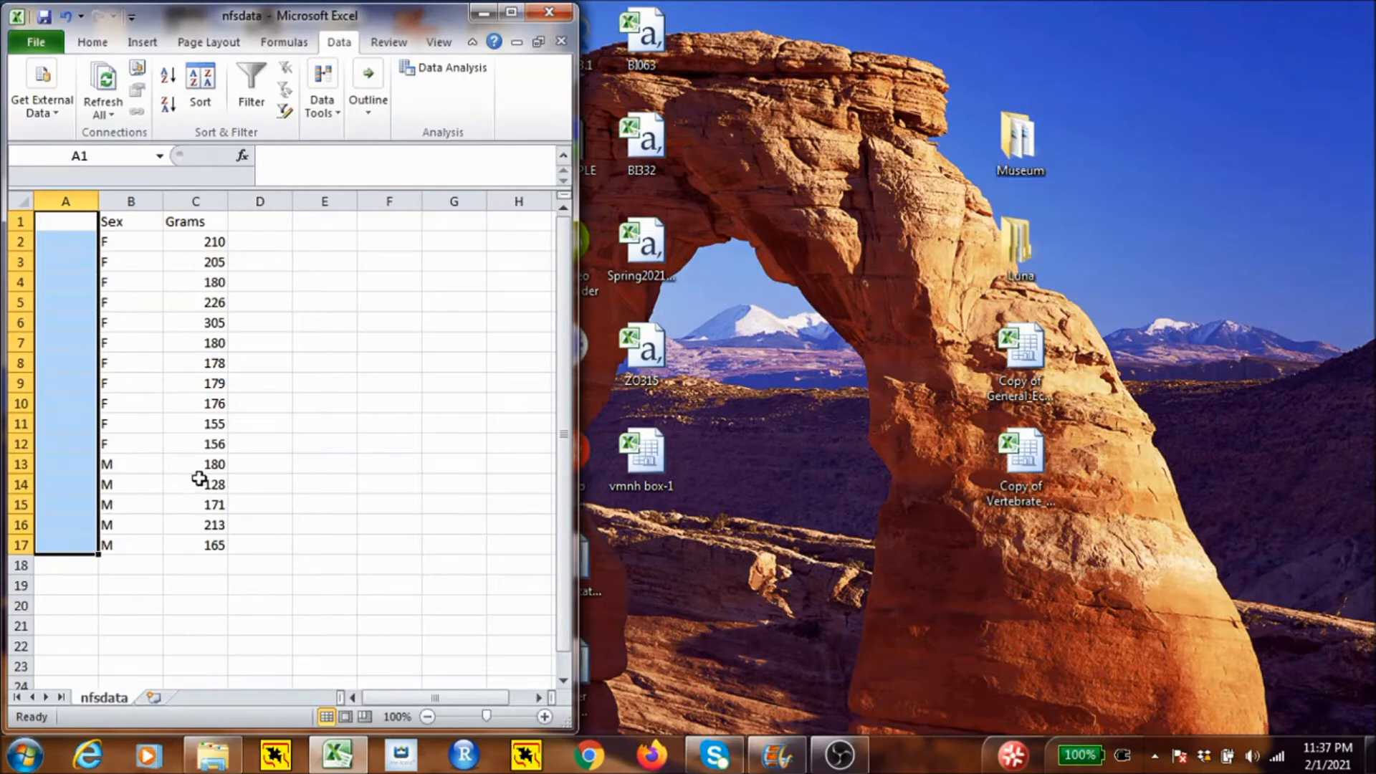
pyautogui.moveTo(210, 464); pyautogui.dragTo(218, 543)
pyautogui.moveTo(225, 479); pyautogui.dragTo(284, 268)
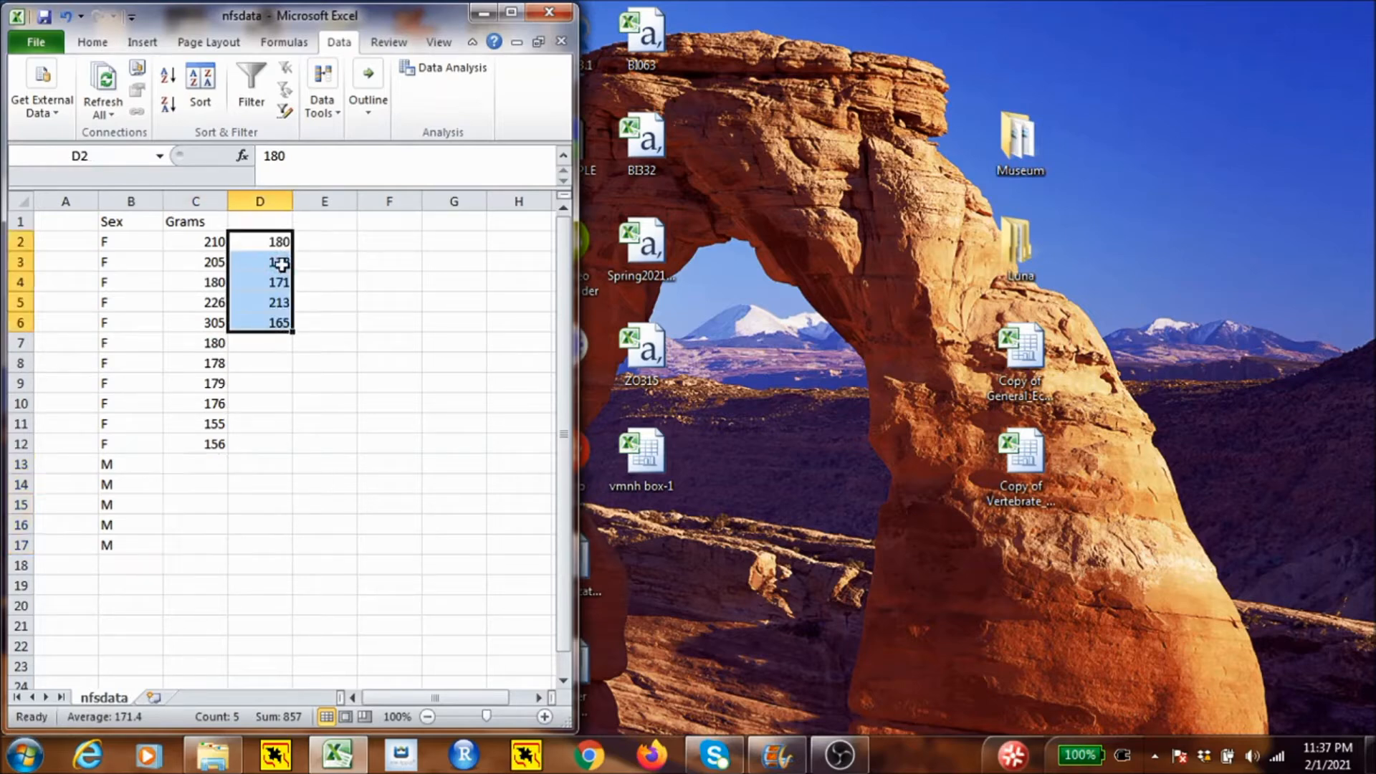
# Step: Clear the Sex column's contents and the Grams header
pyautogui.moveTo(108, 223); pyautogui.dragTo(133, 541)
pyautogui.press('Delete')
pyautogui.press('Delete')
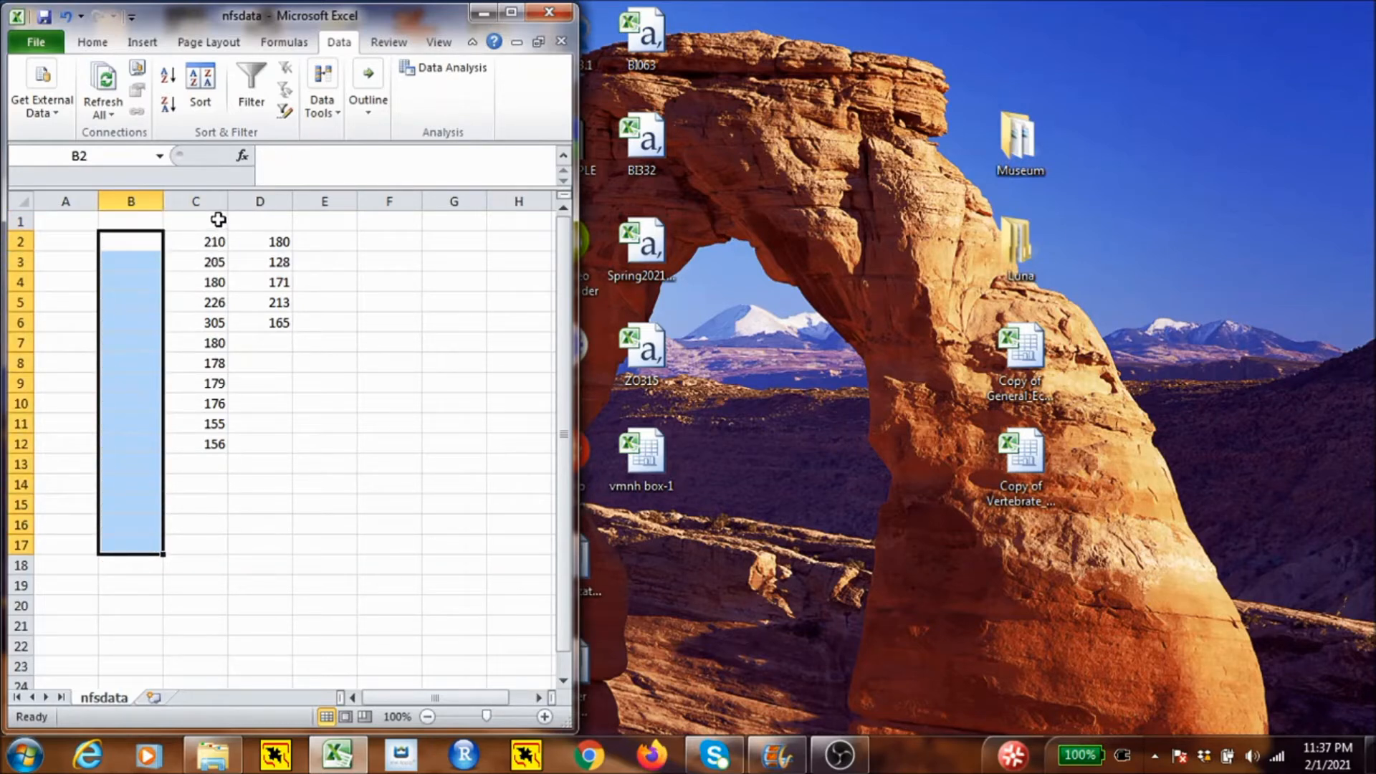
# Step: Enter the headings "Femal" in C1 and "Male" in D1 above the two weight columns
pyautogui.click(215, 218)
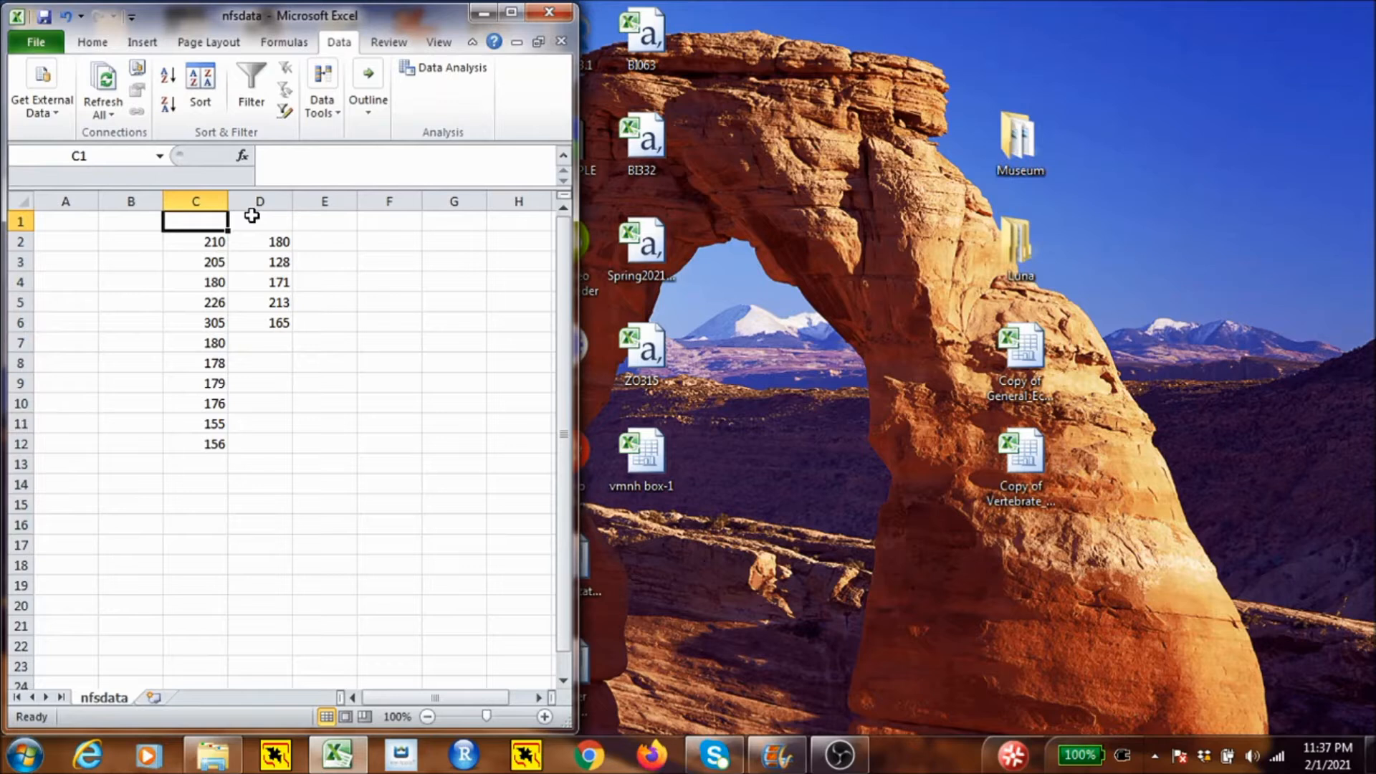
pyautogui.write('Femal')
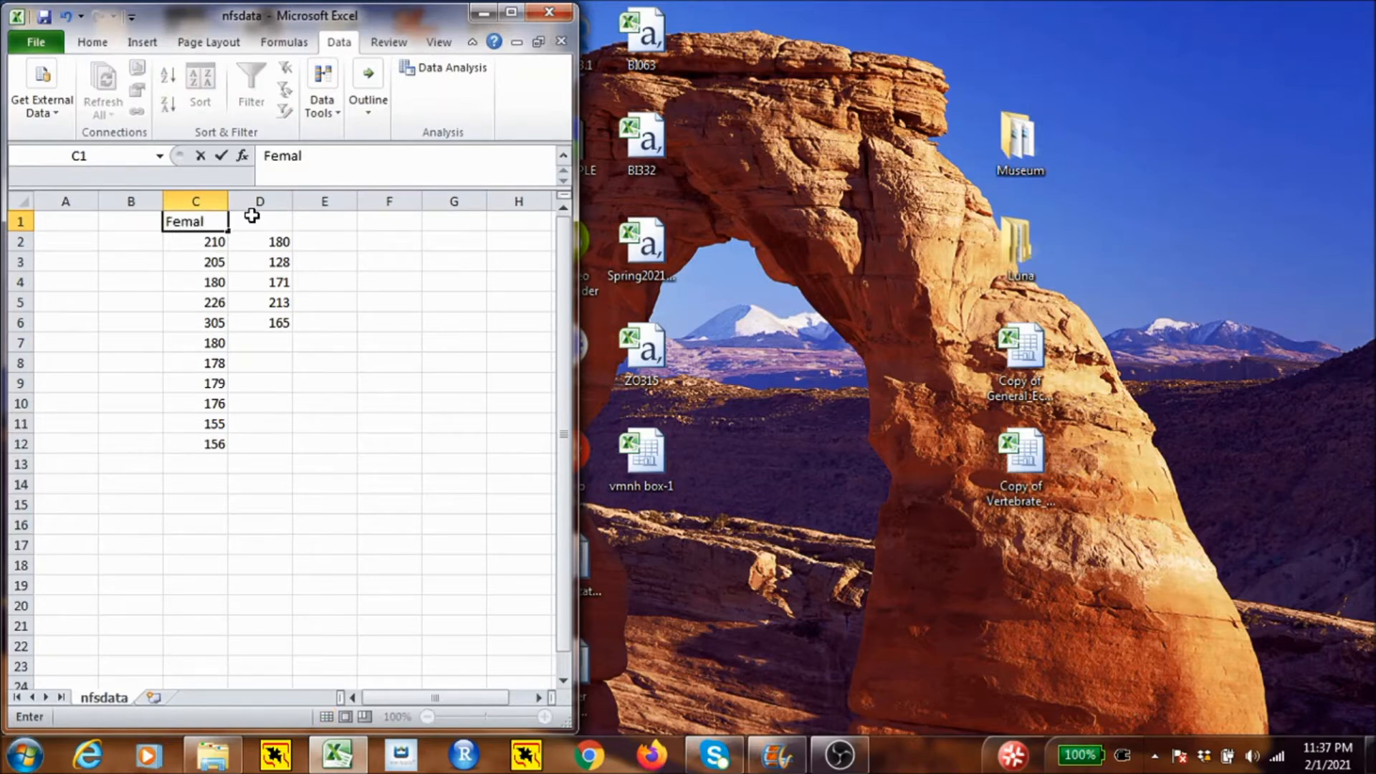
pyautogui.click(252, 215)
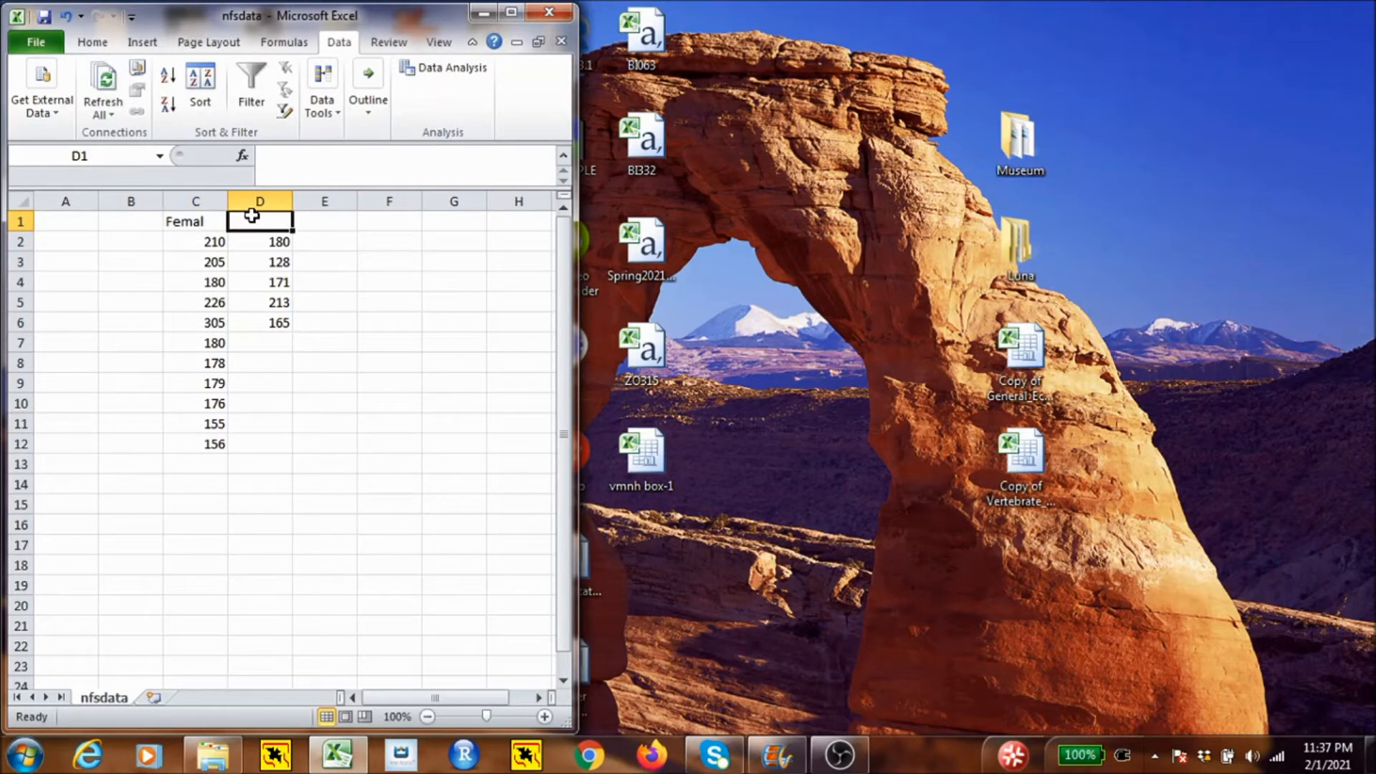
pyautogui.write('Male')
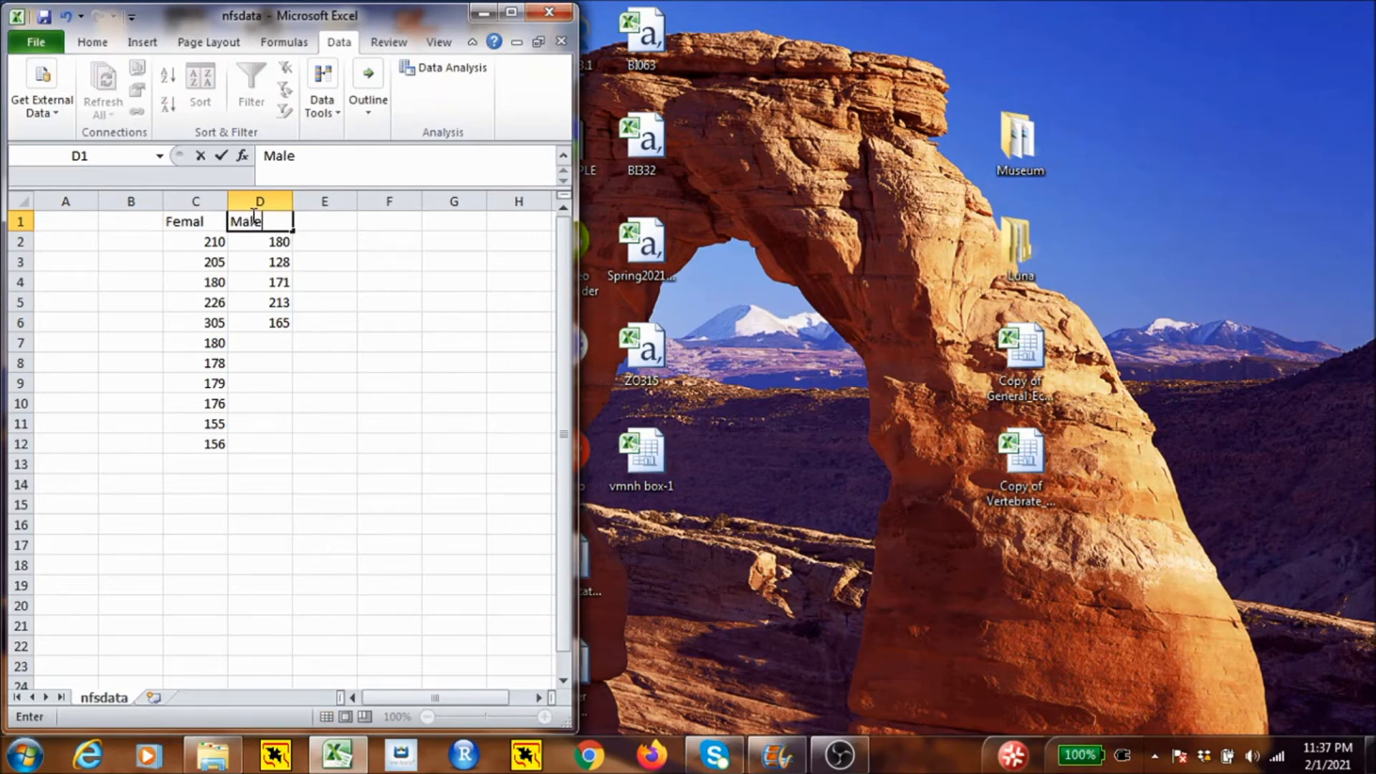
pyautogui.press('Return')
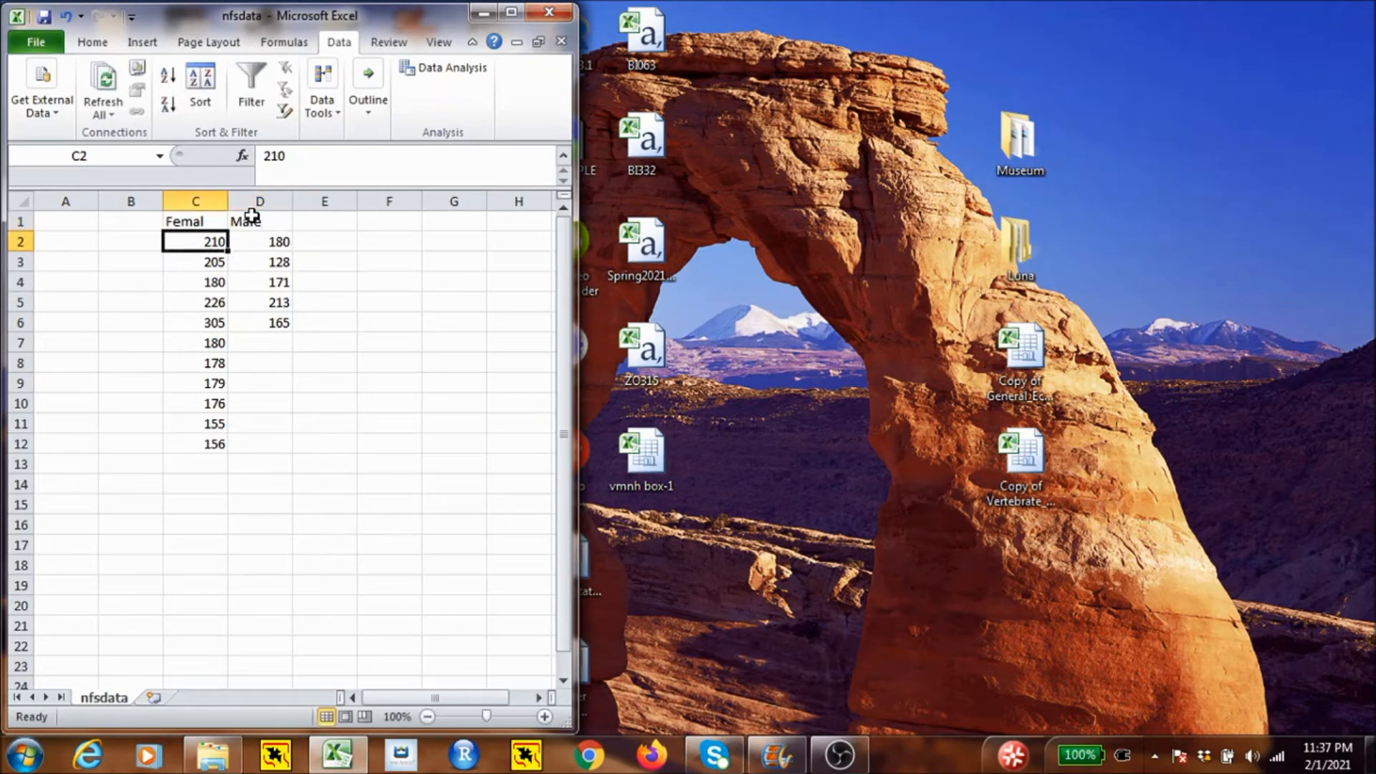
# Step: Calculate the average of the female weights in C14 with the formula =average(C2:C12)
pyautogui.click(199, 486)
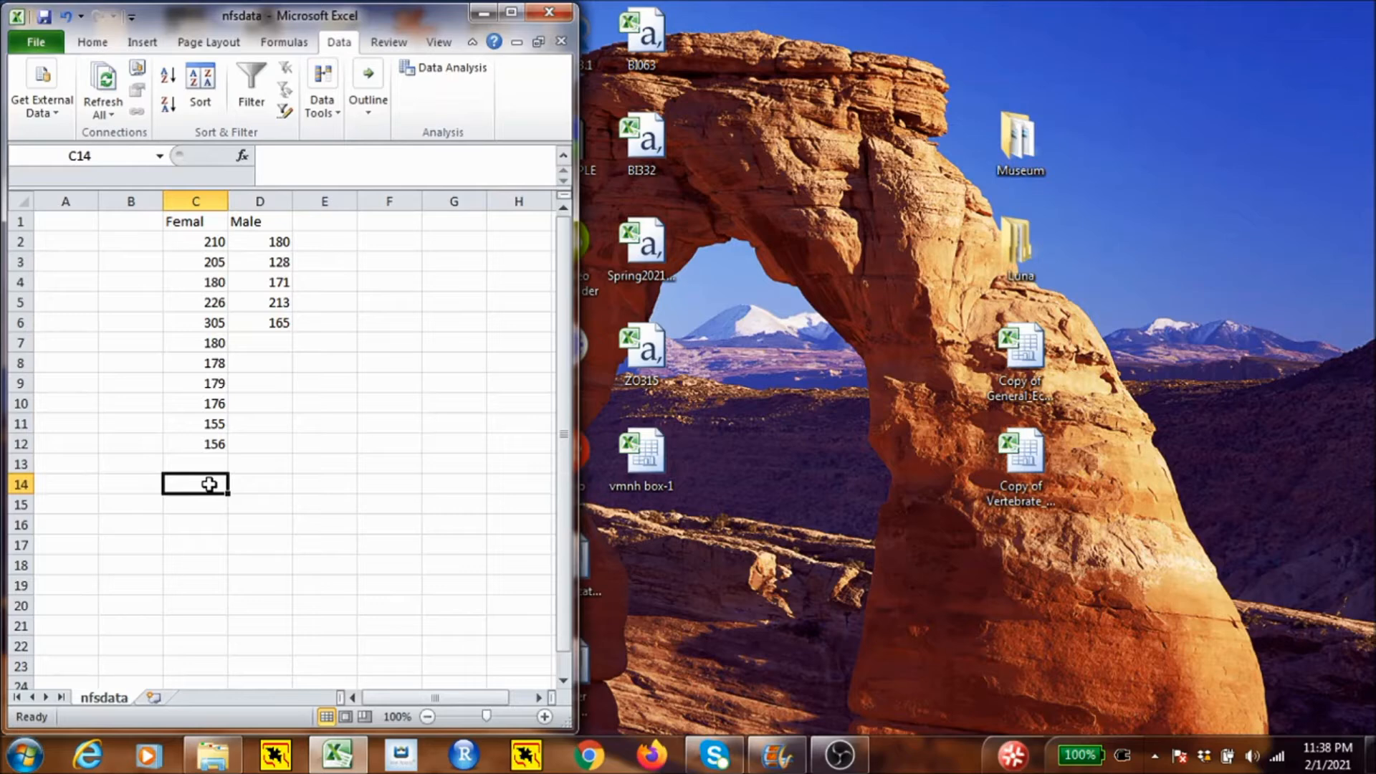
pyautogui.write('=')
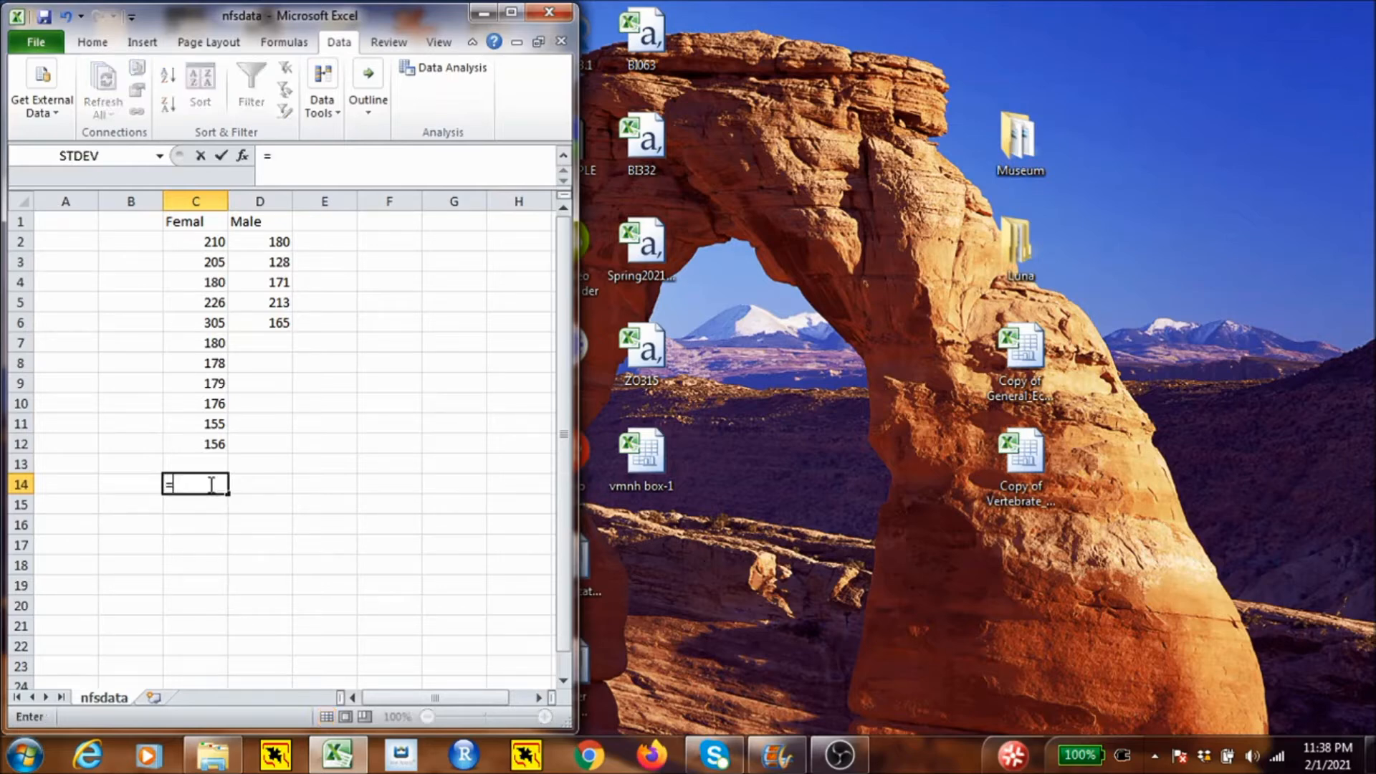
pyautogui.write('ave')
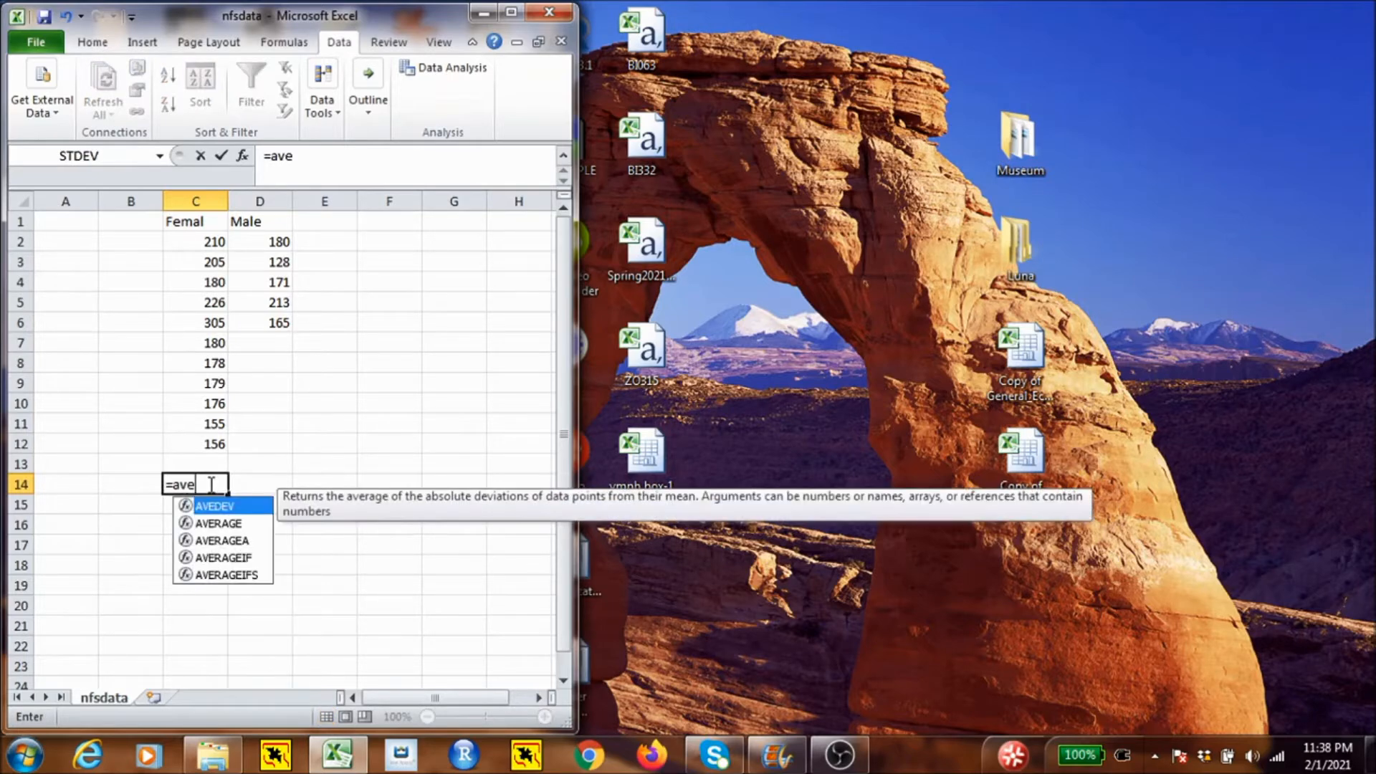
pyautogui.write('rage(')
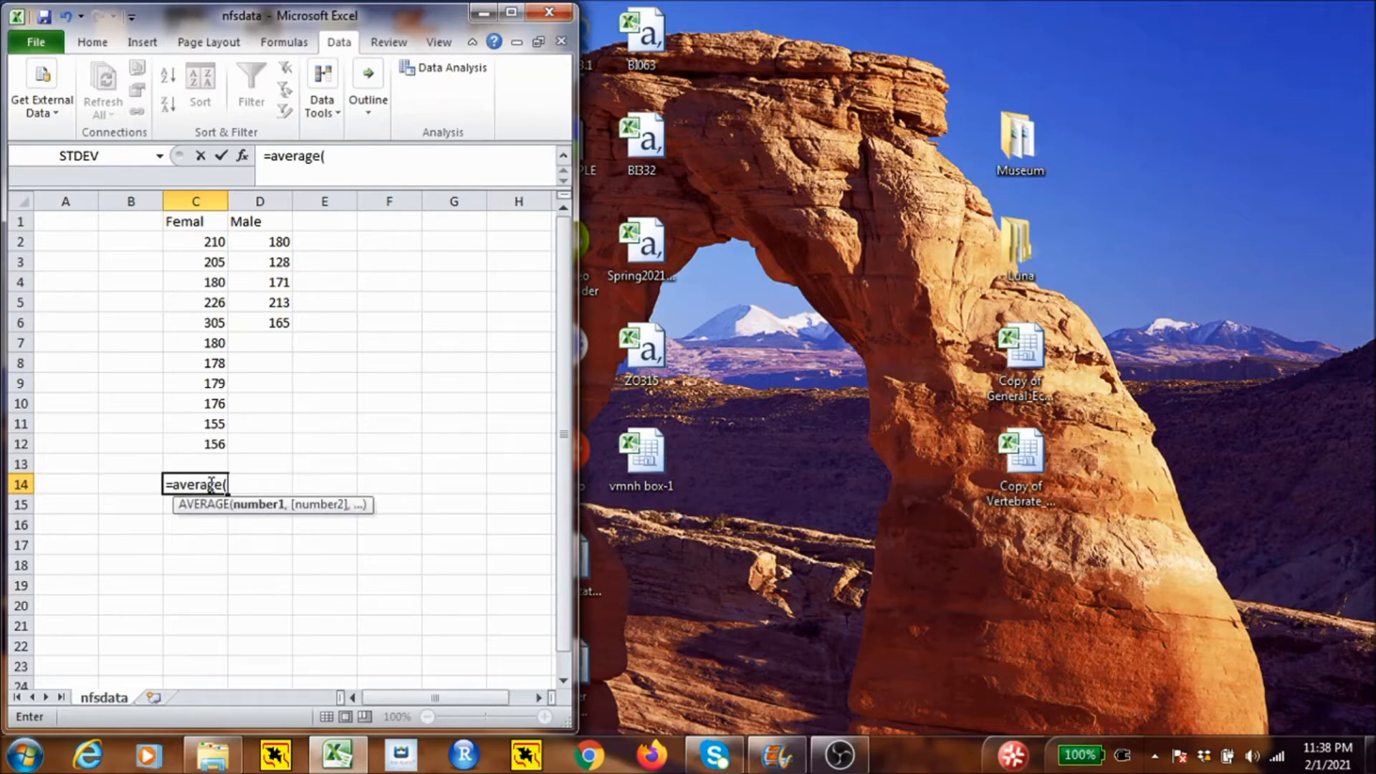
pyautogui.moveTo(215, 241); pyautogui.dragTo(216, 446)
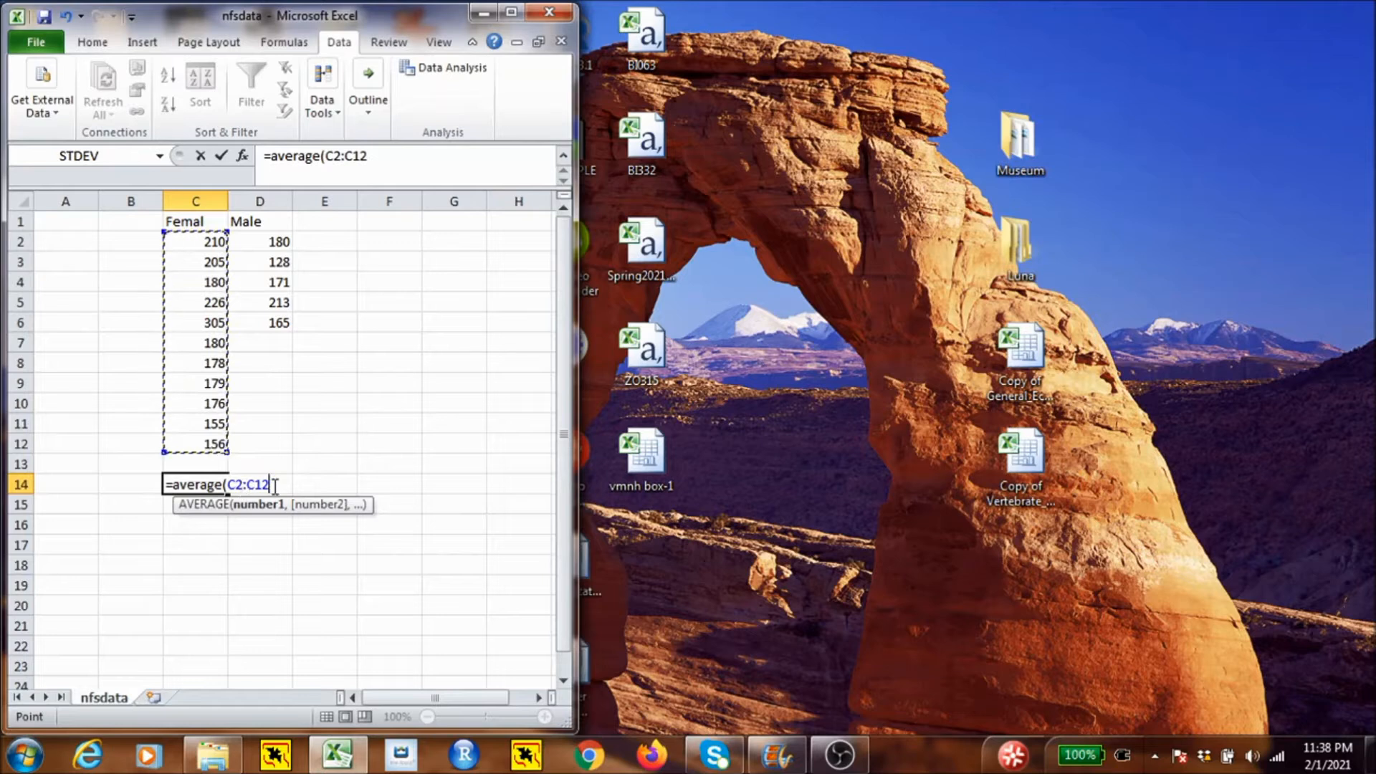
pyautogui.write(')')
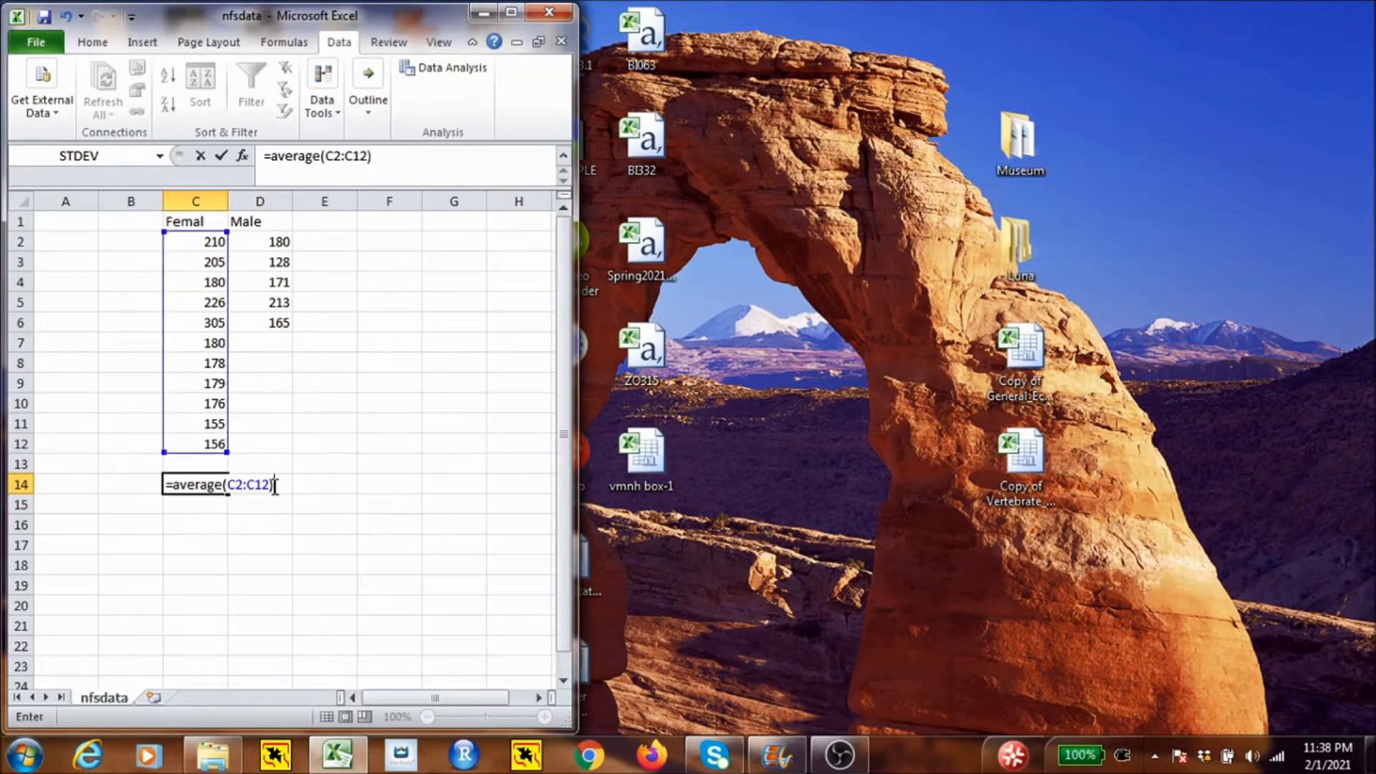
pyautogui.press('Return')
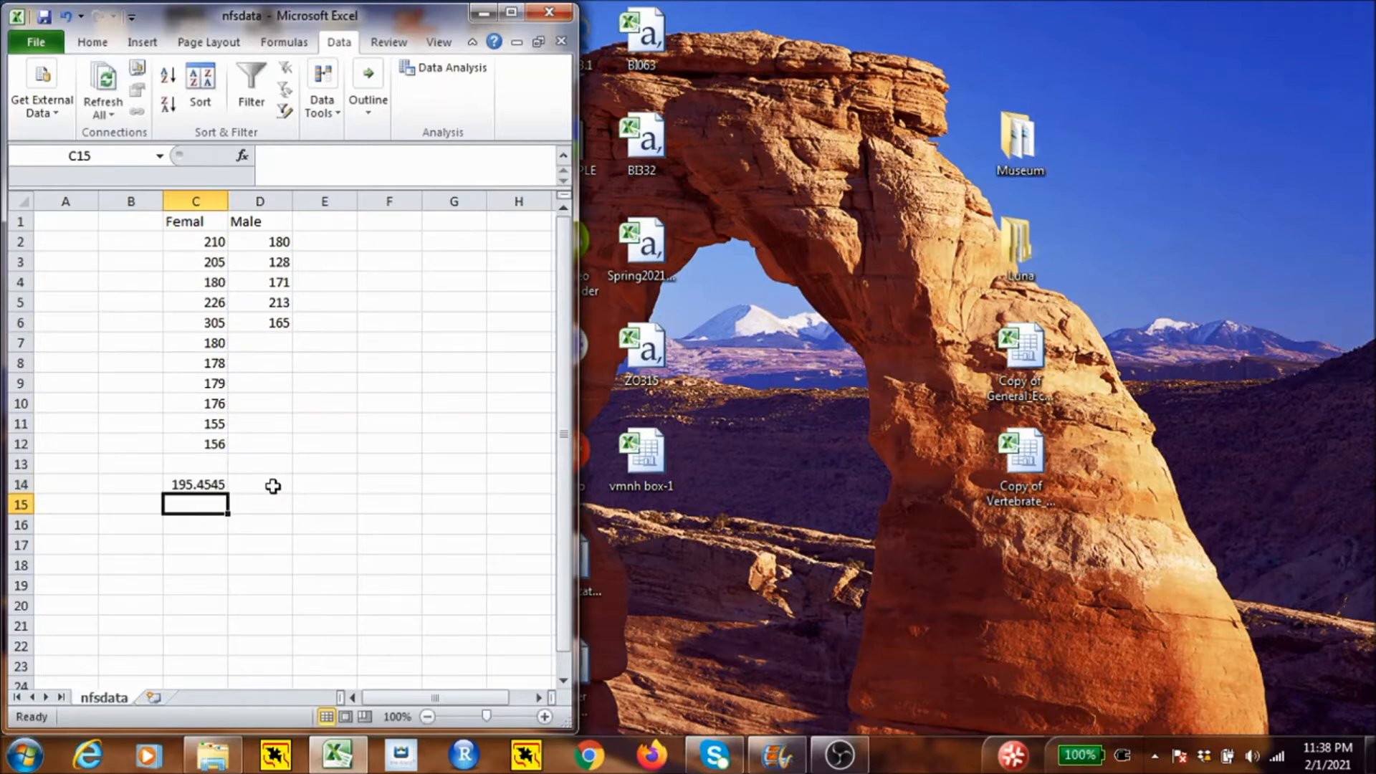
# Step: Copy the average formula from C14 to D14 for the male weights
pyautogui.click(170, 487)
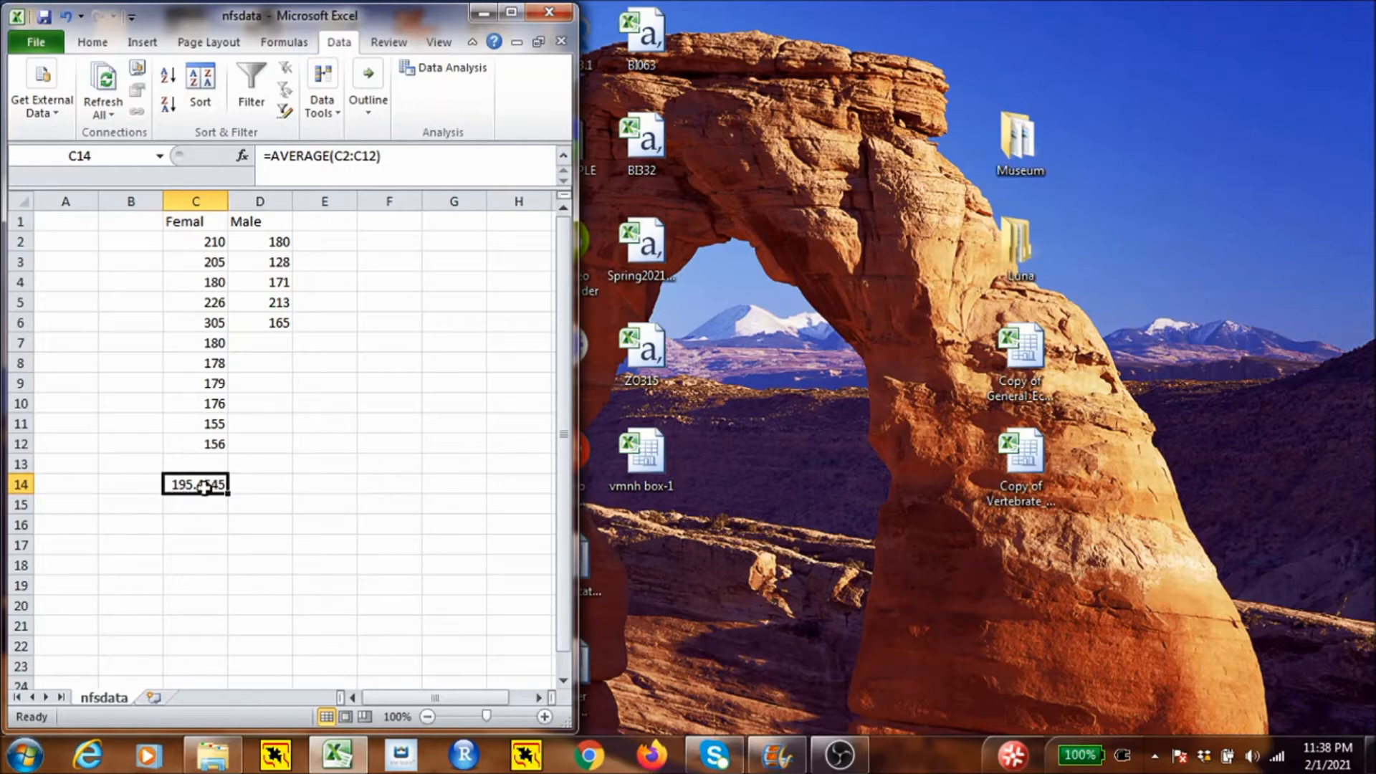
pyautogui.hotkey('ctrl', 'c')
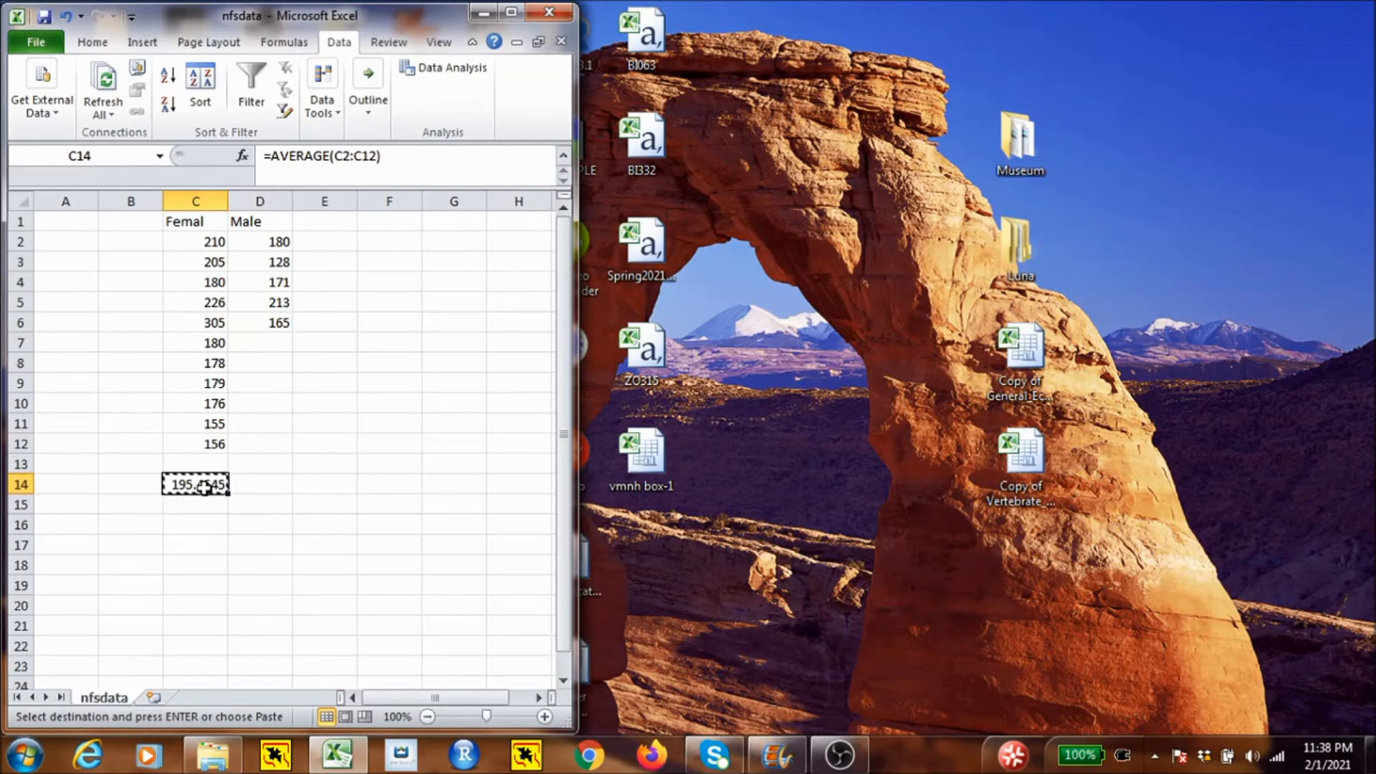
pyautogui.click(265, 486)
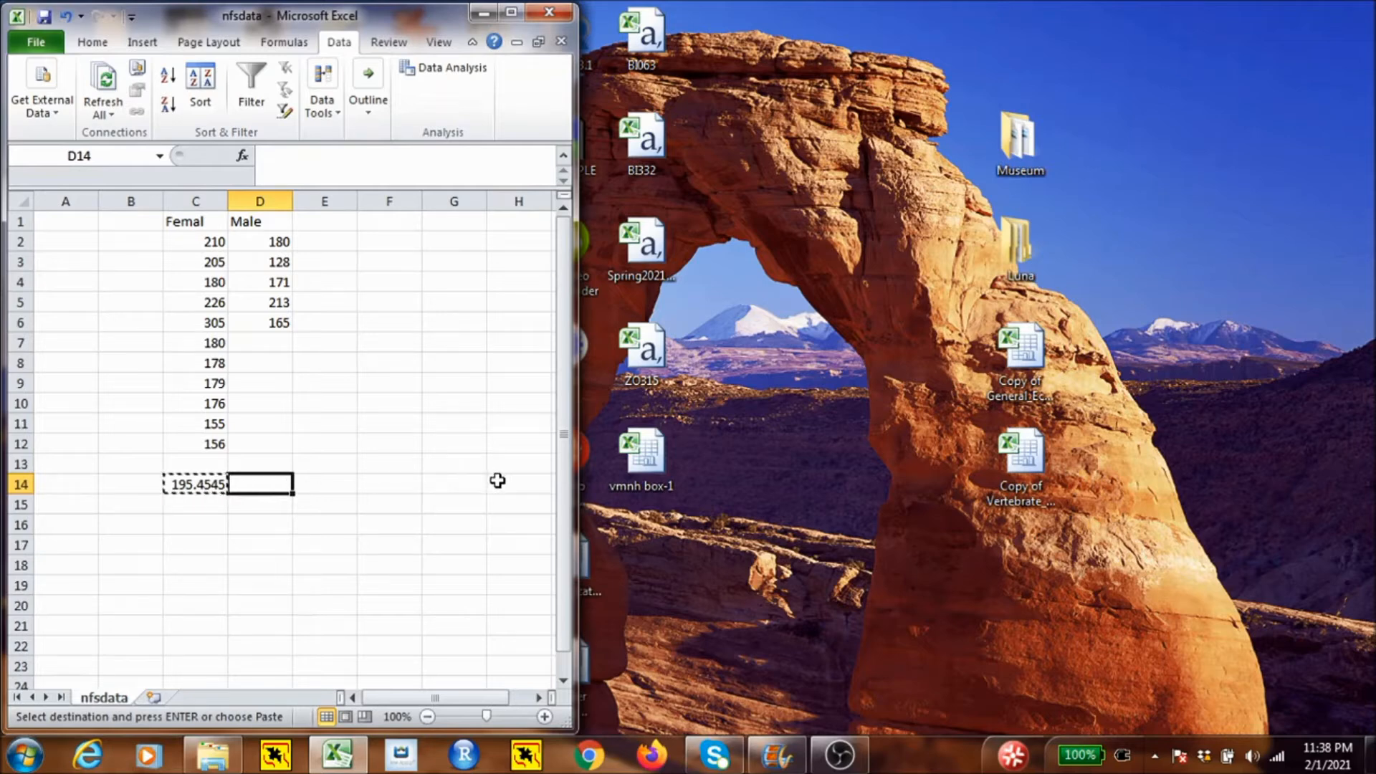
pyautogui.hotkey('ctrl', 'v')
pyautogui.click(419, 511)
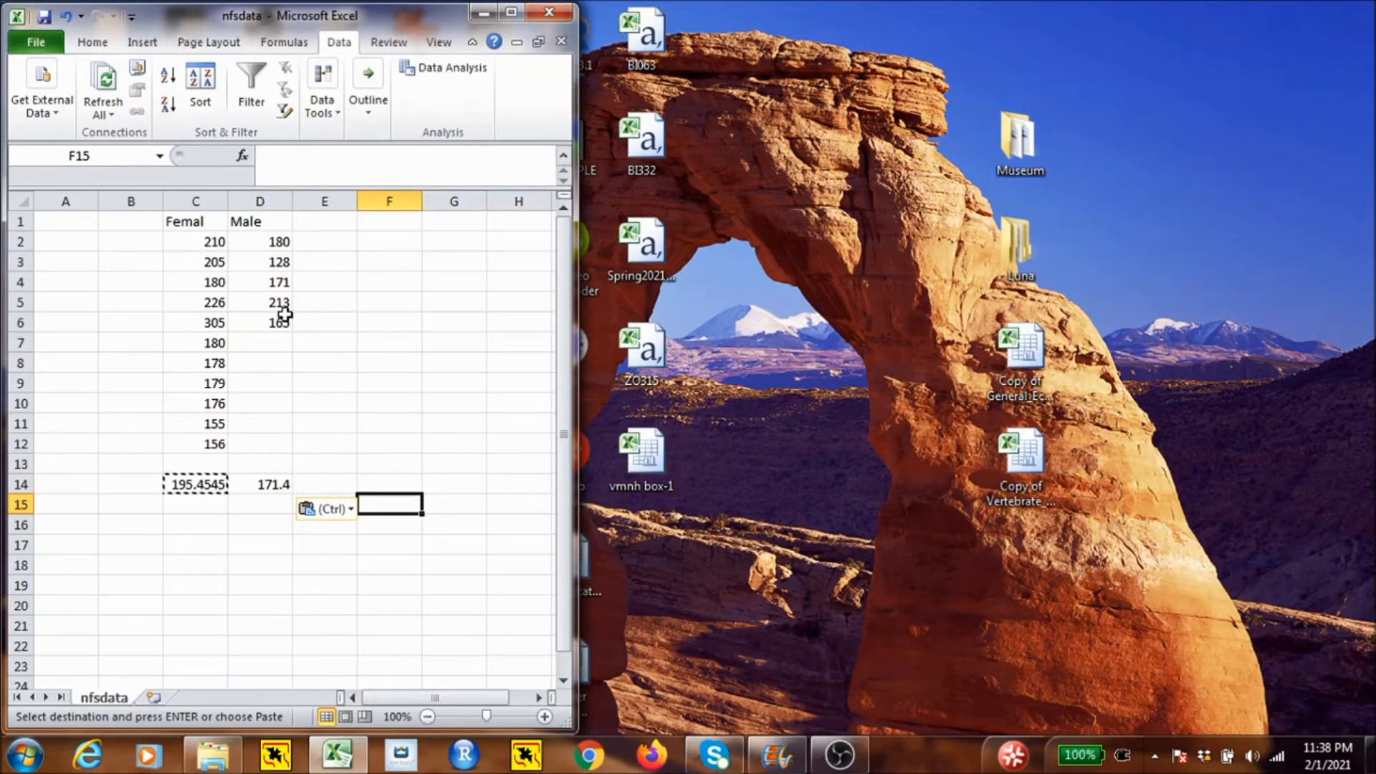
# Step: Correct the heading in C1 to "Female"
pyautogui.click(188, 221)
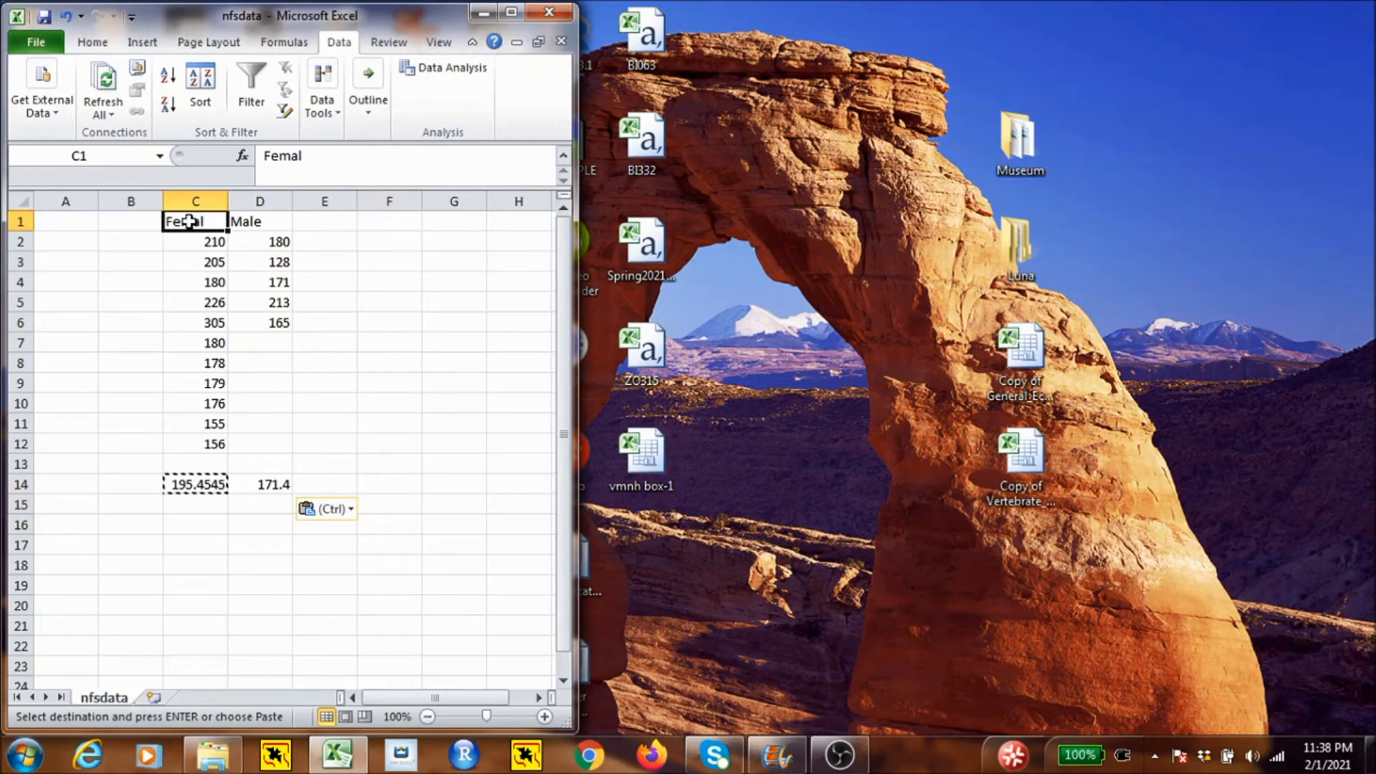
pyautogui.click(320, 157)
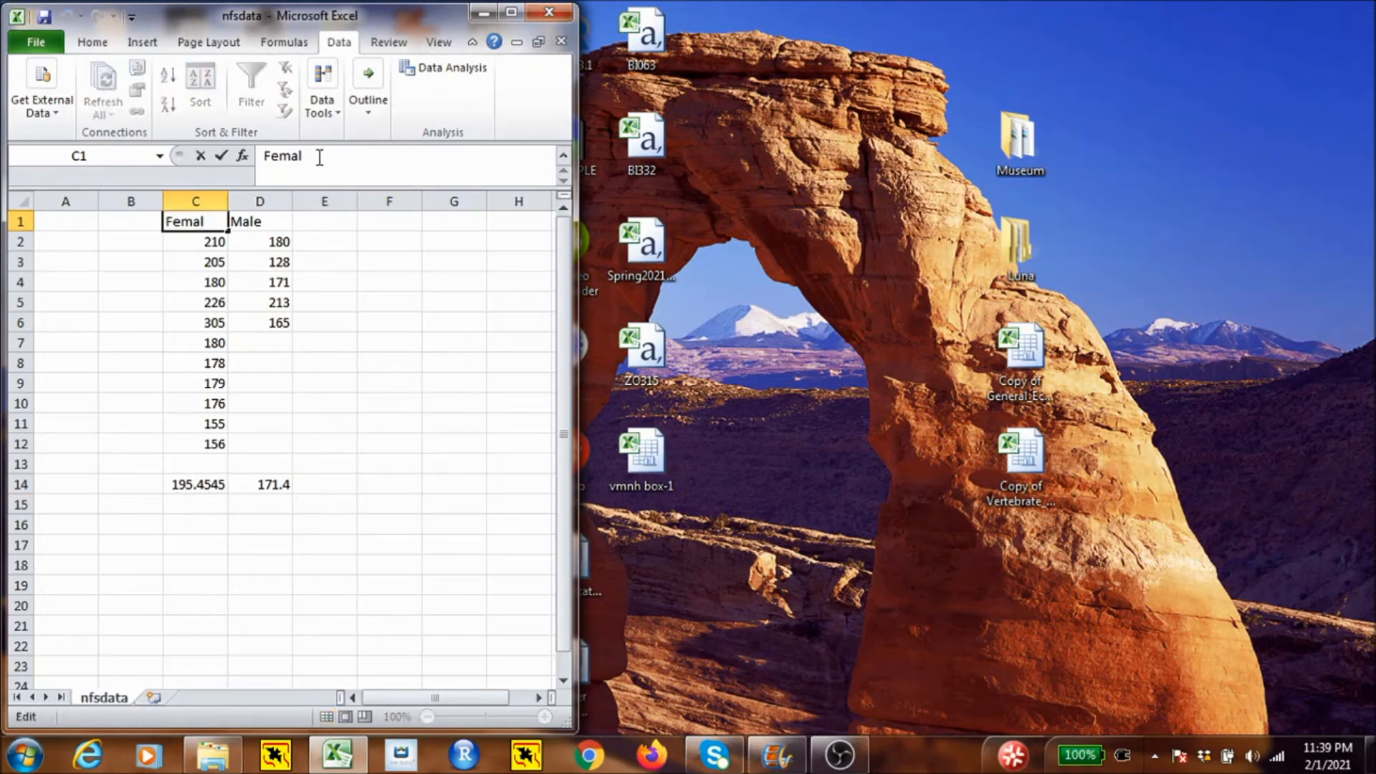
pyautogui.write('e')
pyautogui.press('Return')
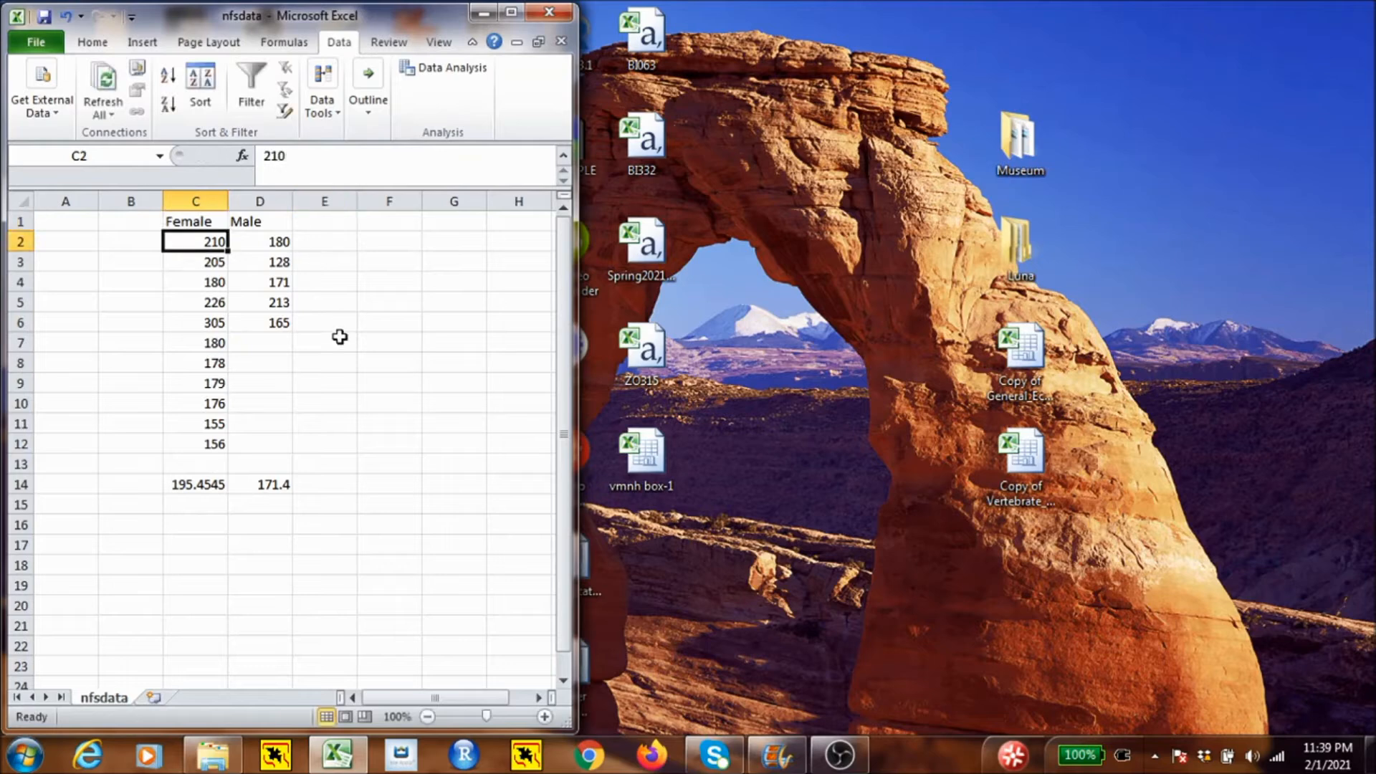
# Step: Maximize the workbook window and start the data analysis tool t-Test: Two-Sample Assuming Unequal Variances
pyautogui.click(324, 482)
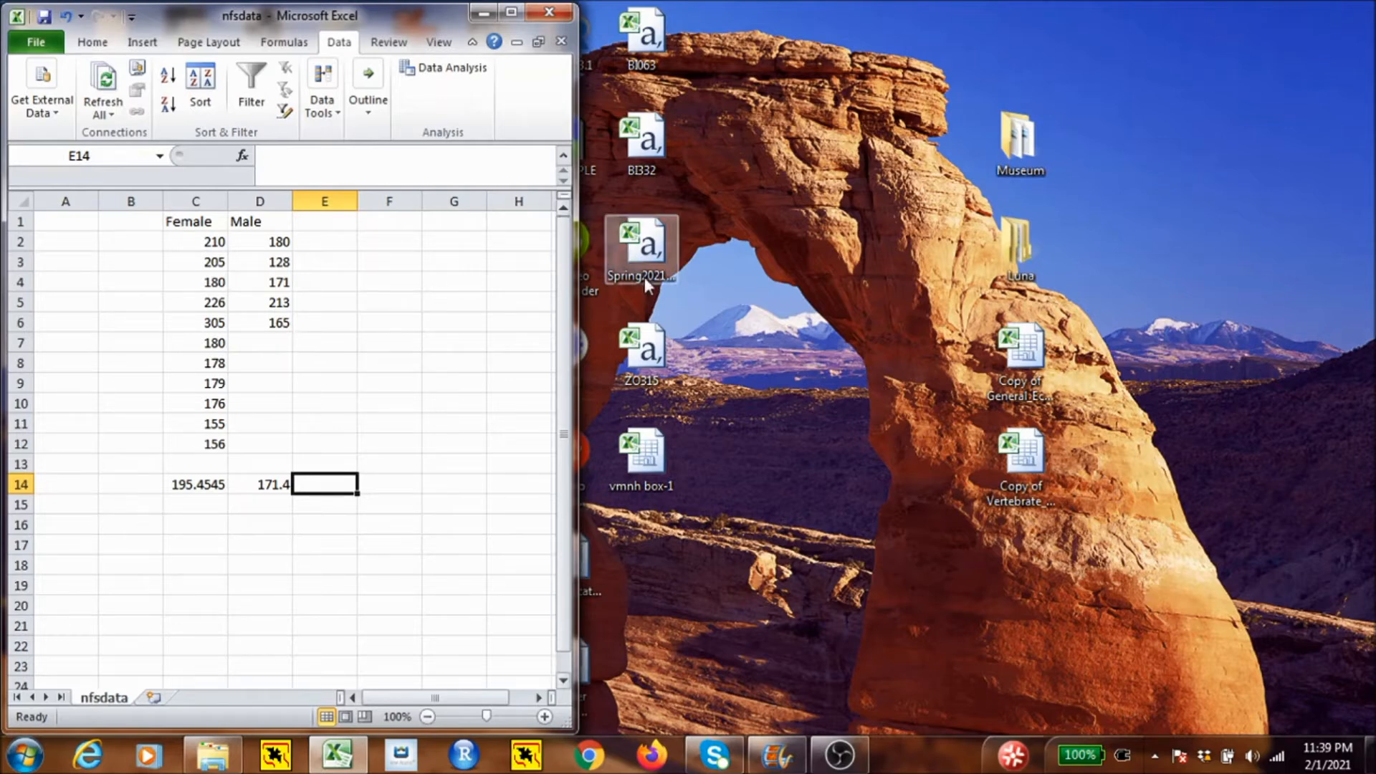
pyautogui.click(512, 15)
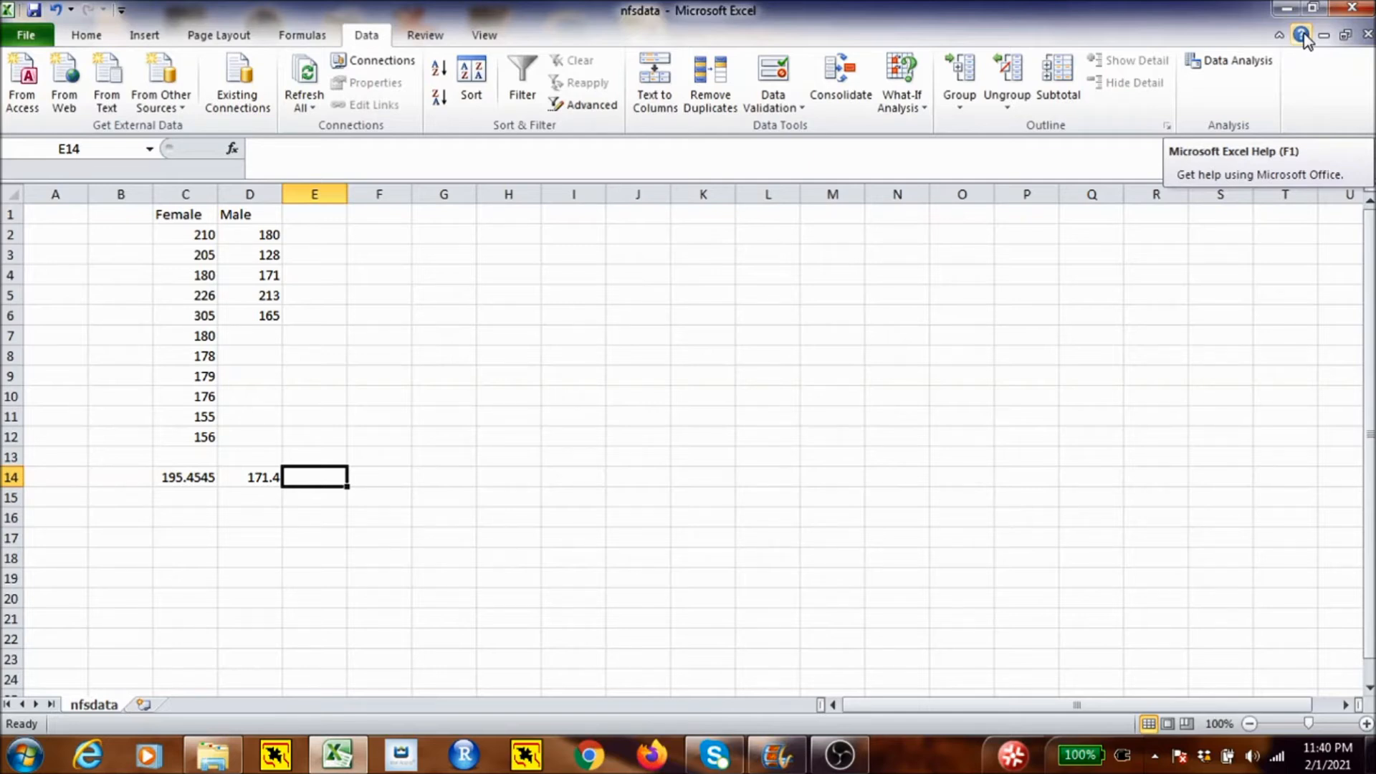
pyautogui.click(1245, 67)
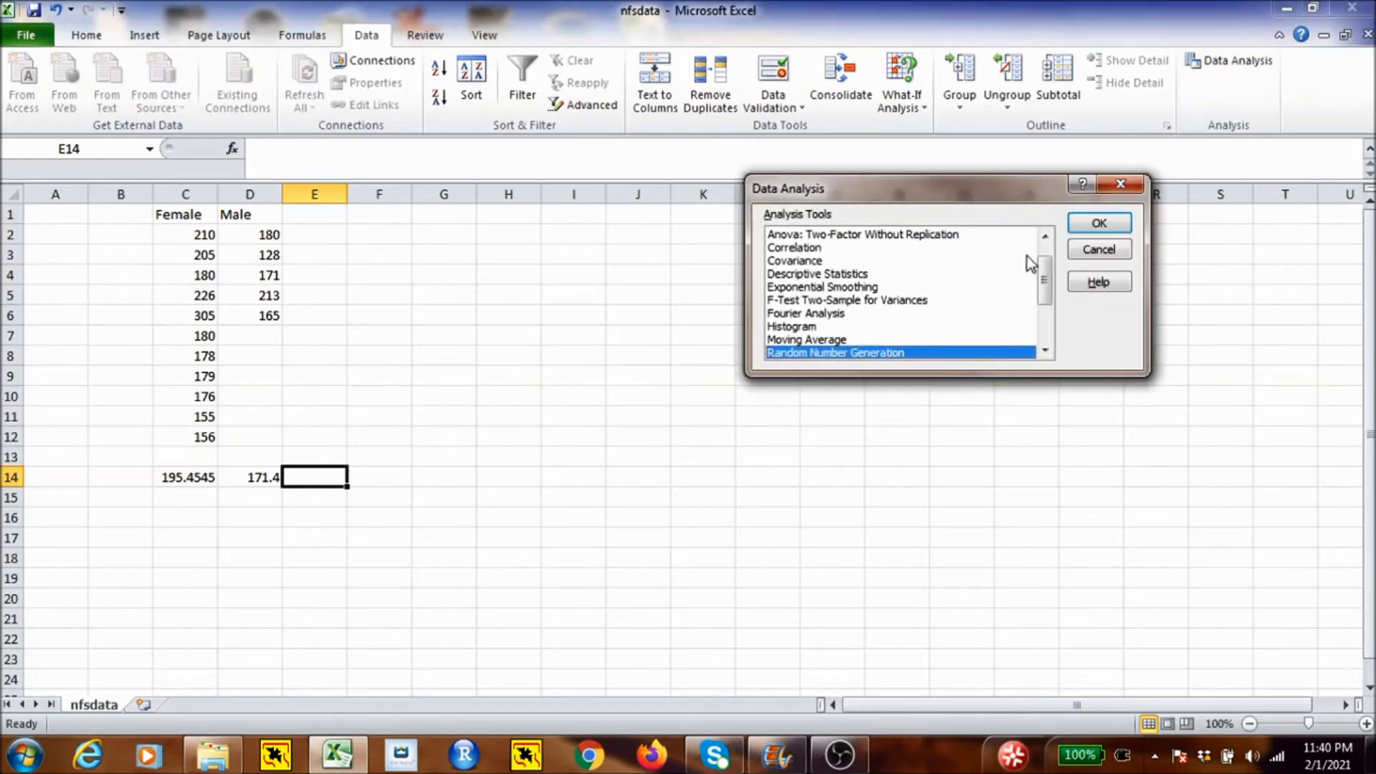
pyautogui.moveTo(1046, 286); pyautogui.dragTo(1047, 324)
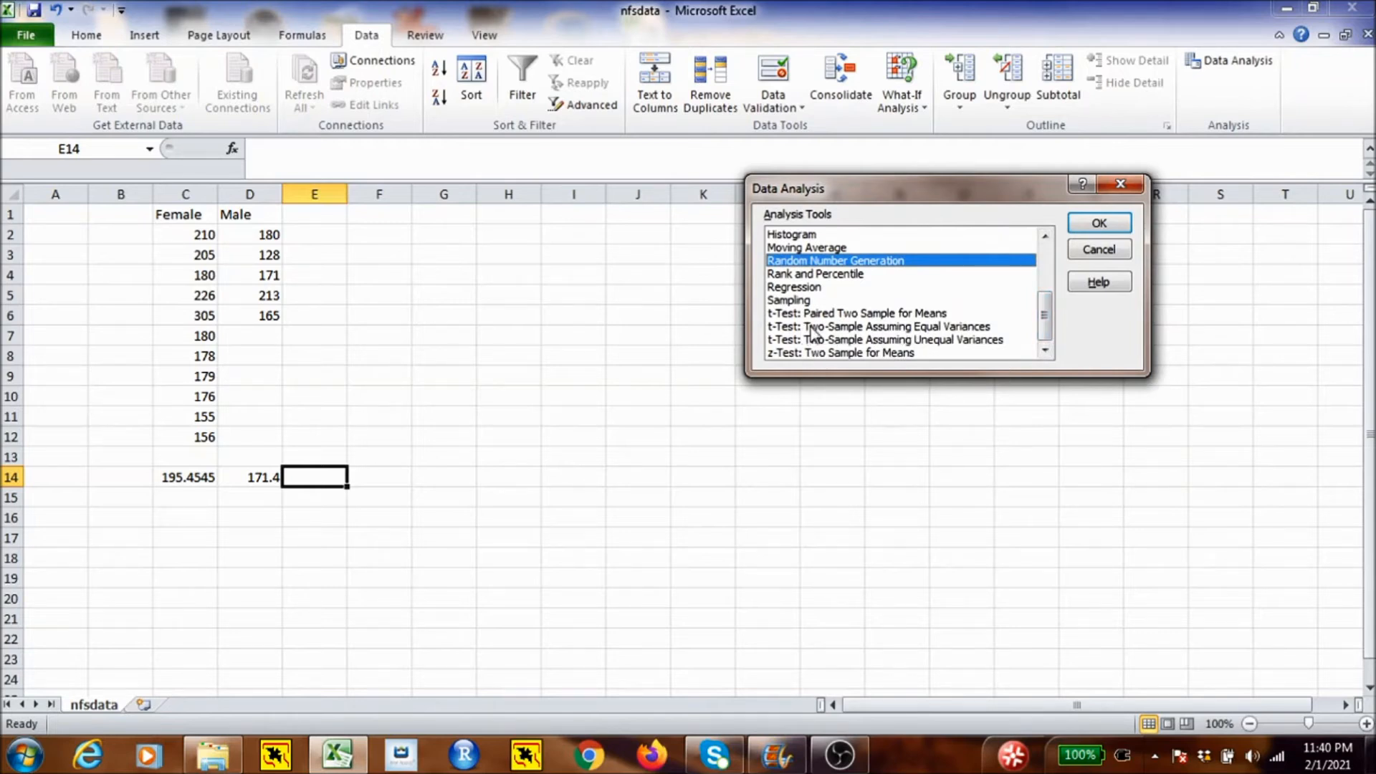
pyautogui.click(906, 340)
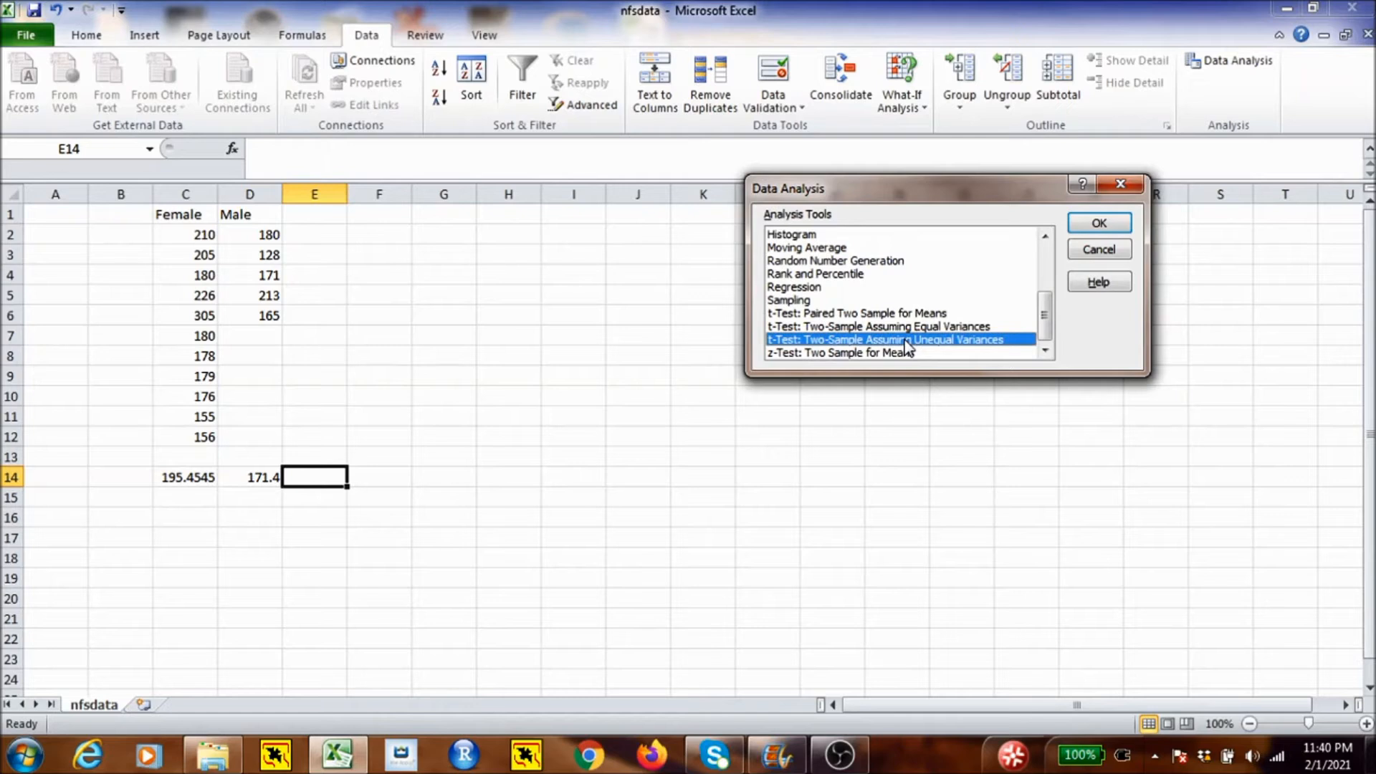
pyautogui.click(1107, 225)
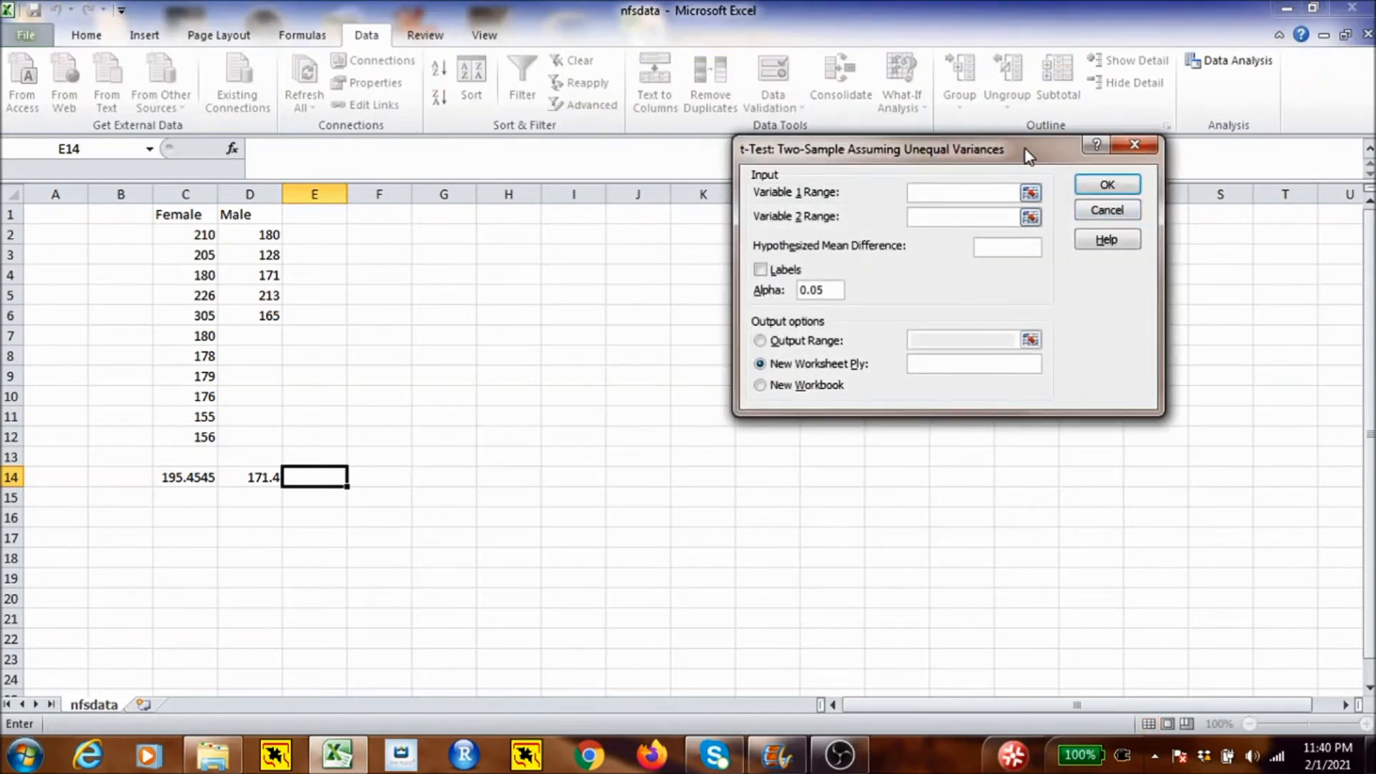
# Step: Set the t-test's Variable 1 range to the female weights in C2:C12 and Variable 2 range to the male weights in D2:D6
pyautogui.moveTo(1021, 153); pyautogui.dragTo(846, 165)
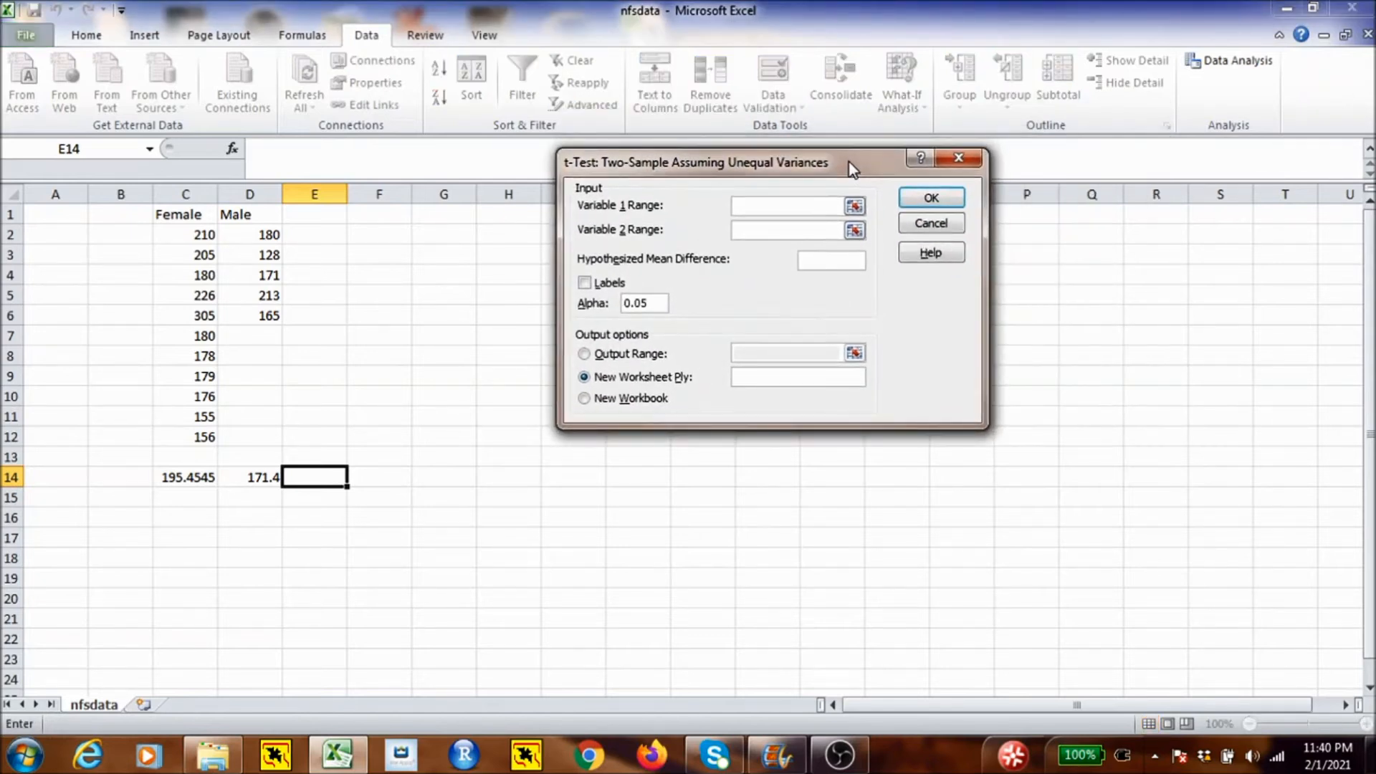
pyautogui.click(854, 207)
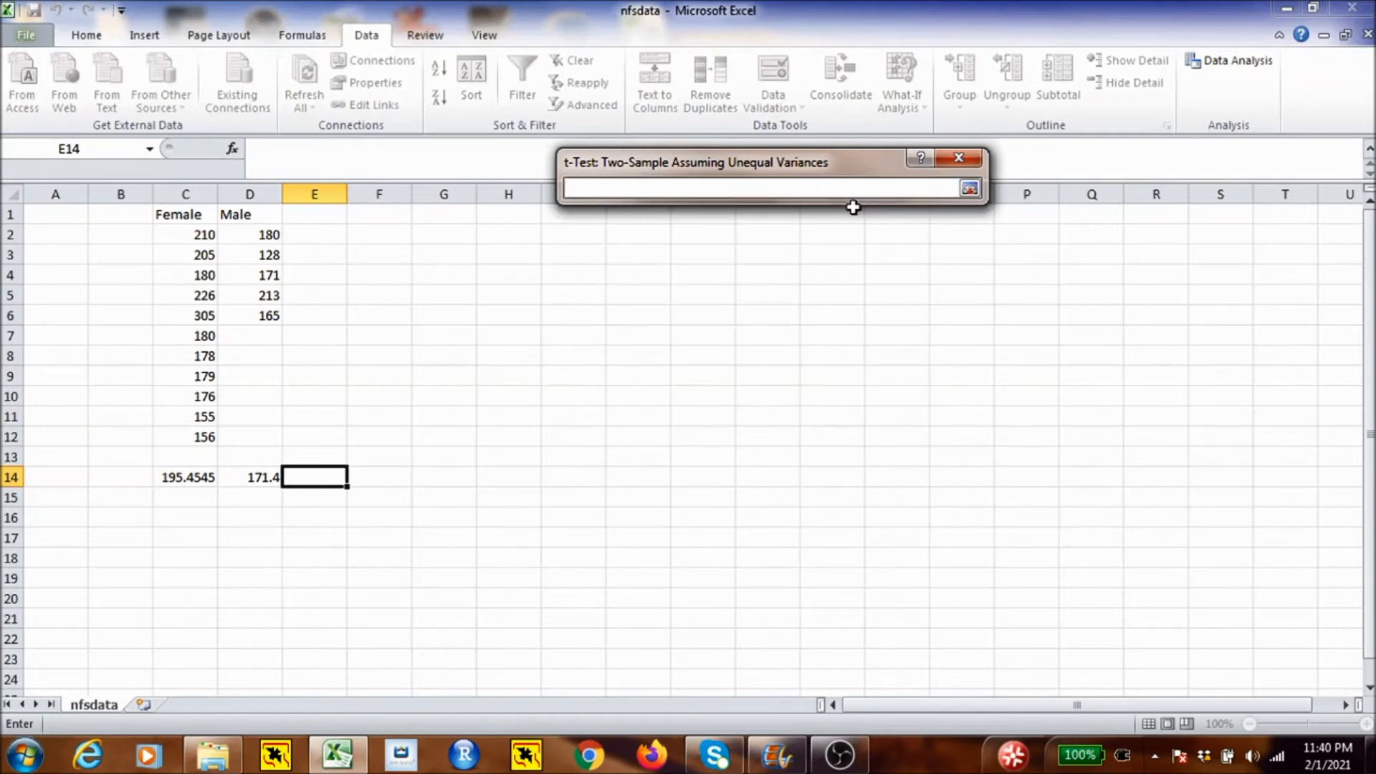
pyautogui.moveTo(202, 235); pyautogui.dragTo(195, 433)
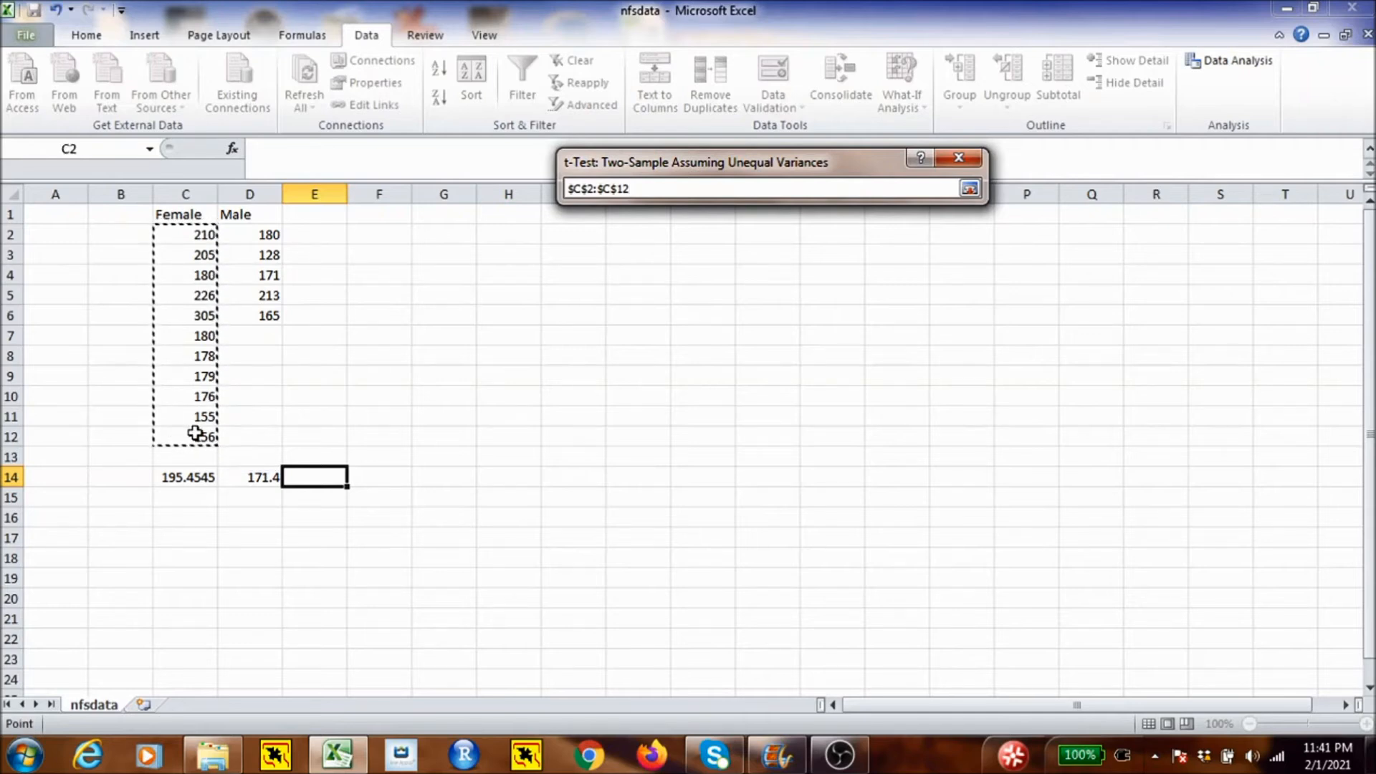
pyautogui.press('Return')
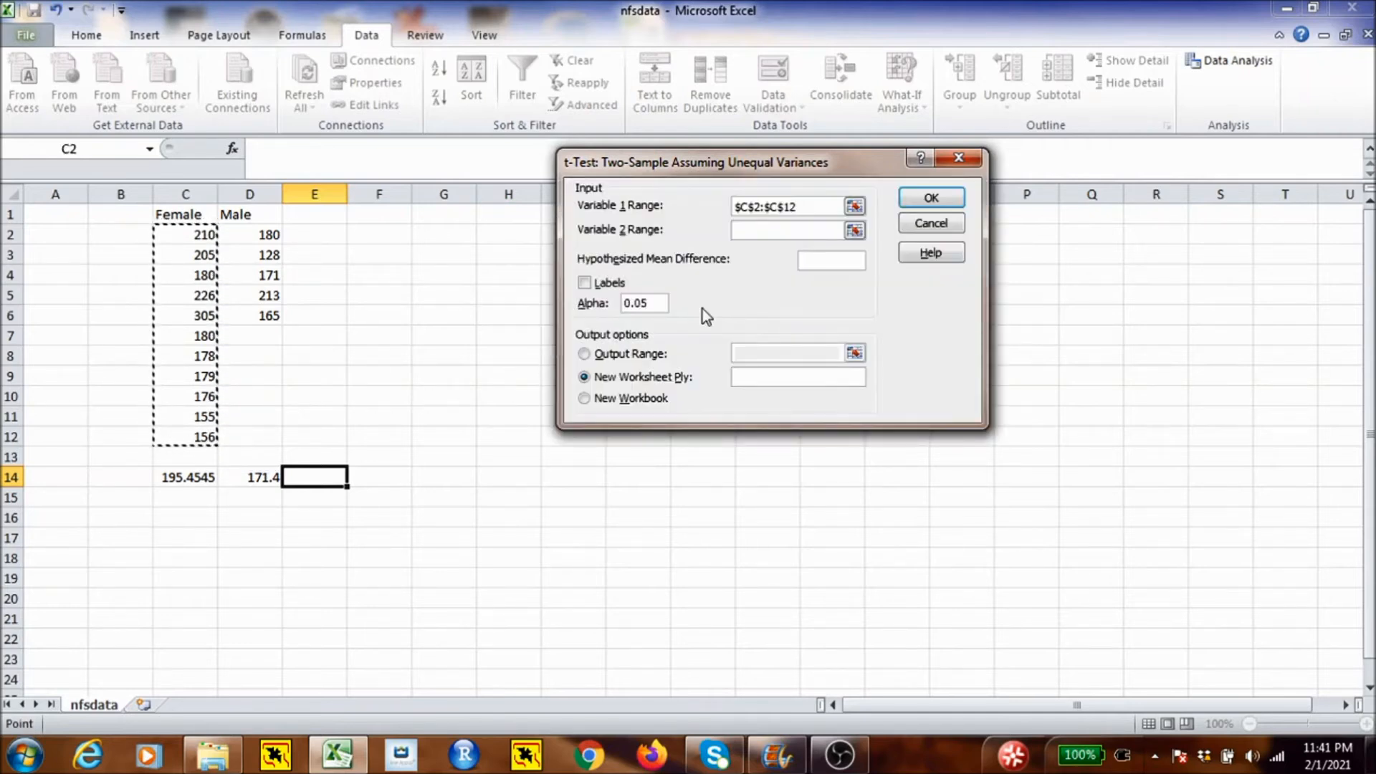
pyautogui.click(855, 230)
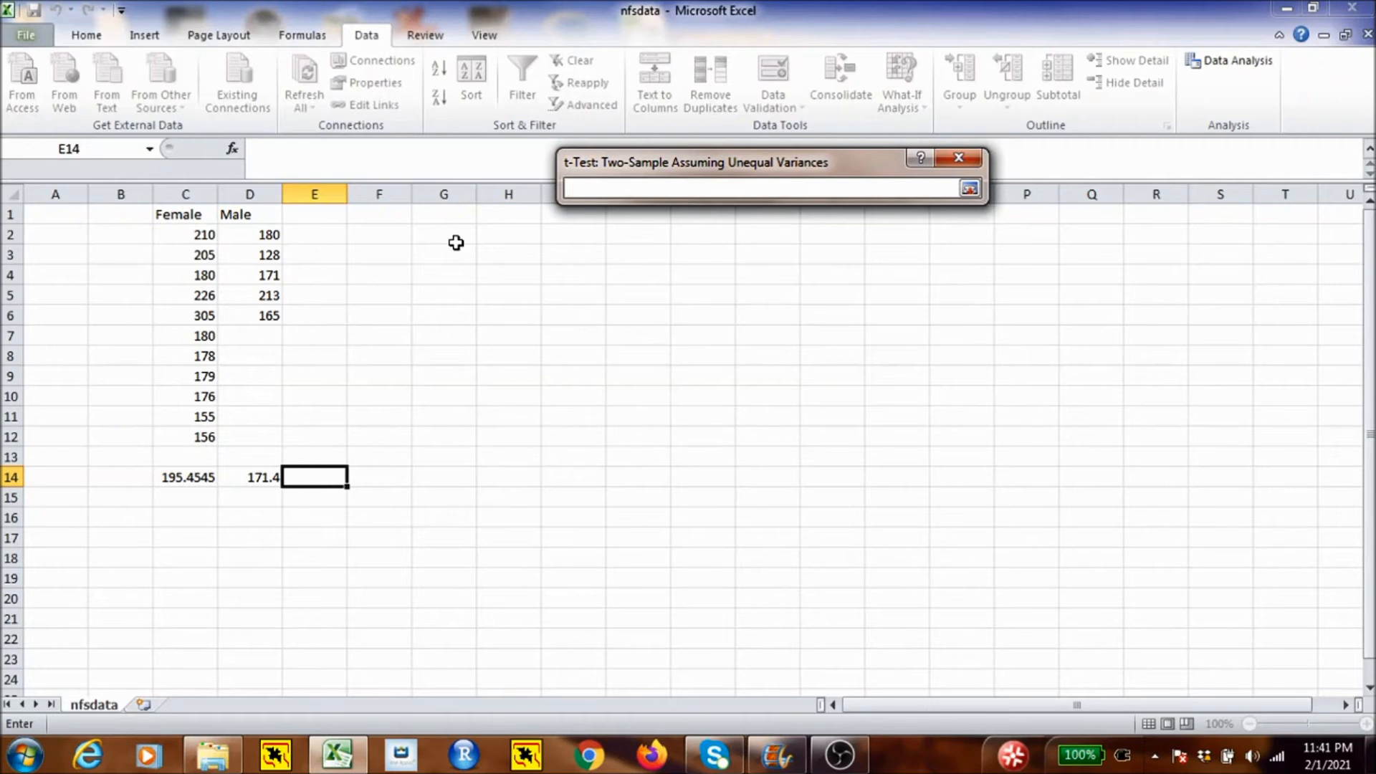
pyautogui.moveTo(267, 236); pyautogui.dragTo(269, 307)
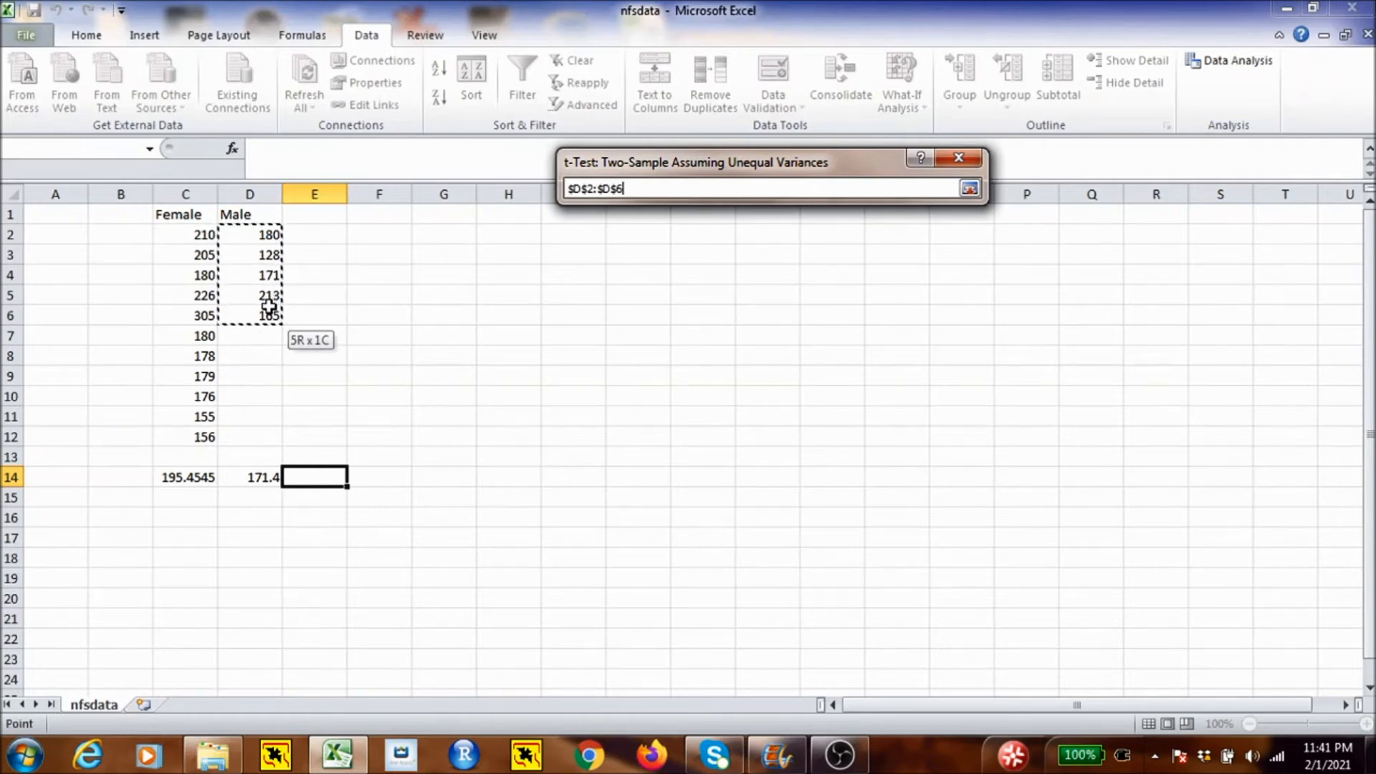
pyautogui.press('Return')
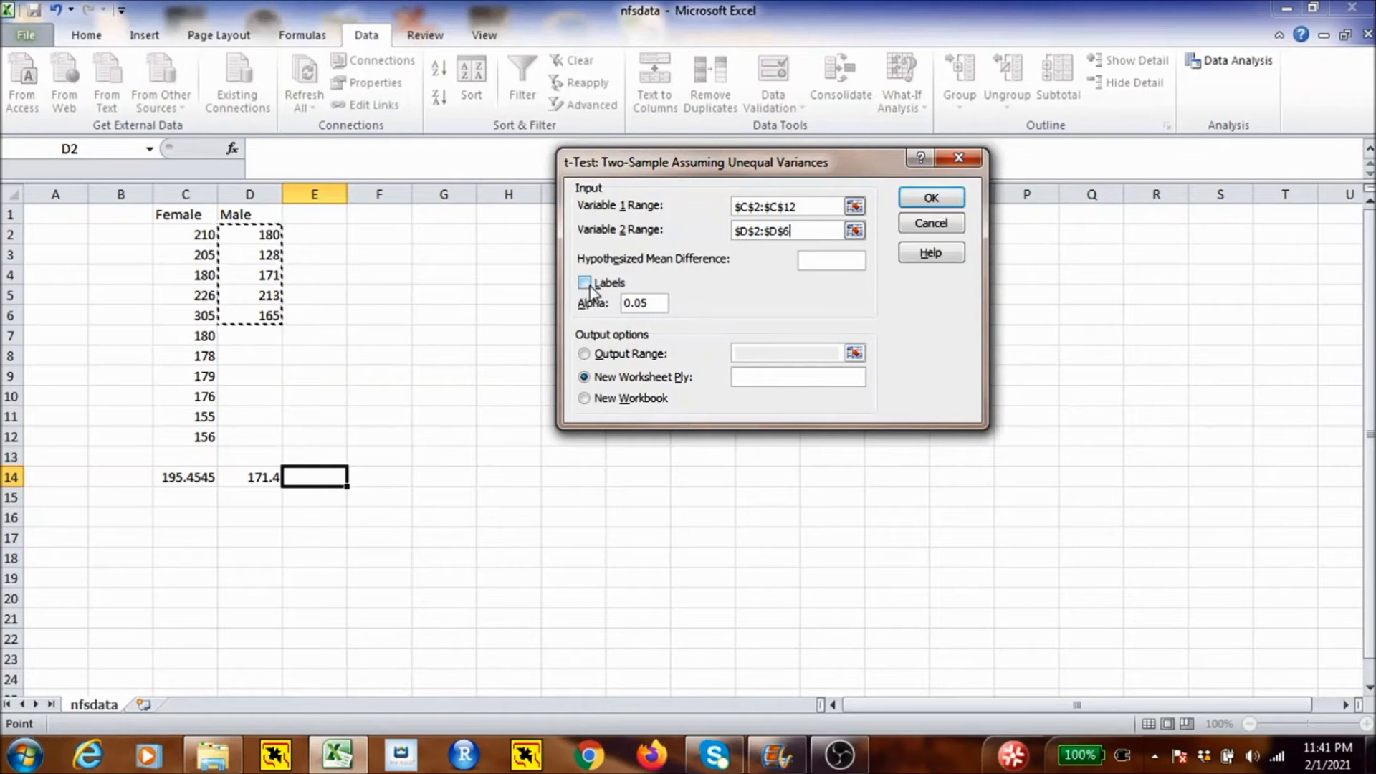
# Step: Set the t-test's output range to cell G2 on the current sheet and run the test
pyautogui.click(584, 355)
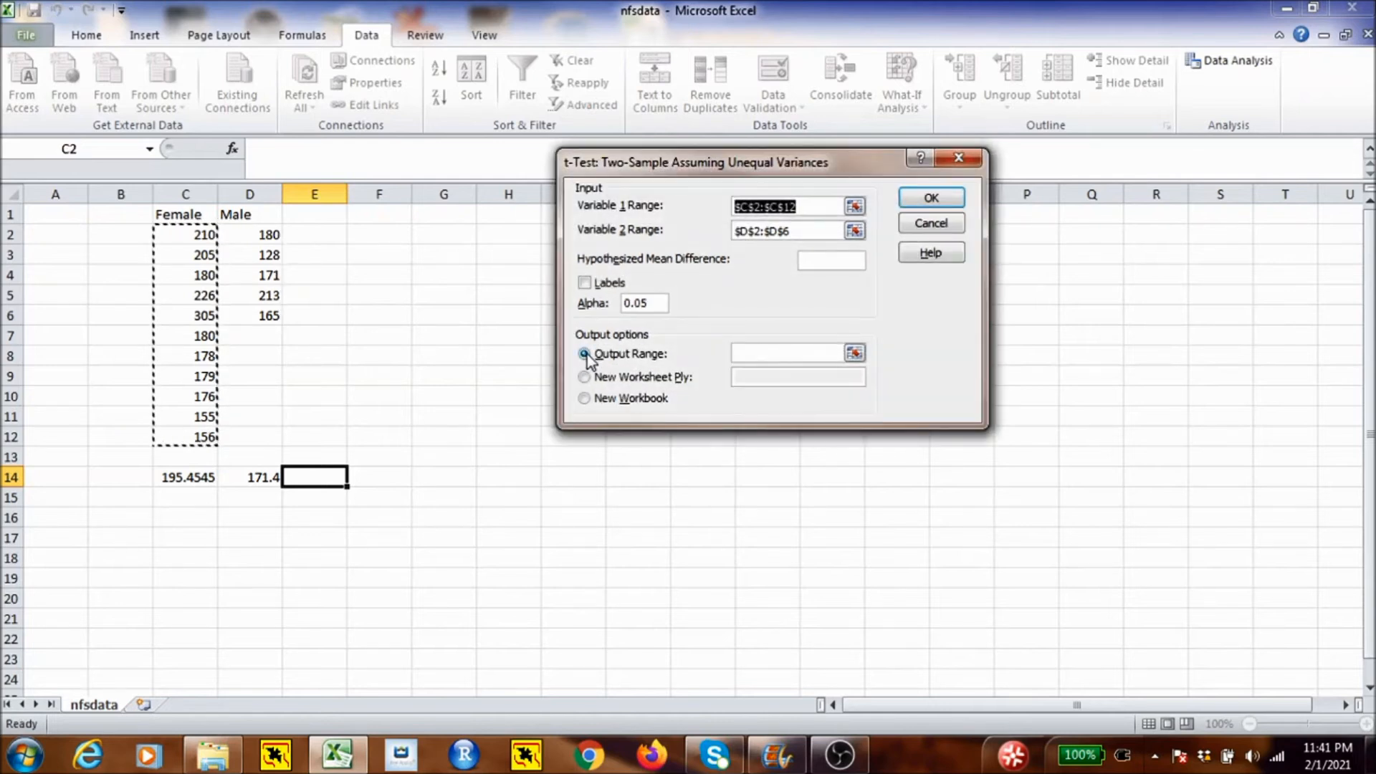
pyautogui.click(855, 354)
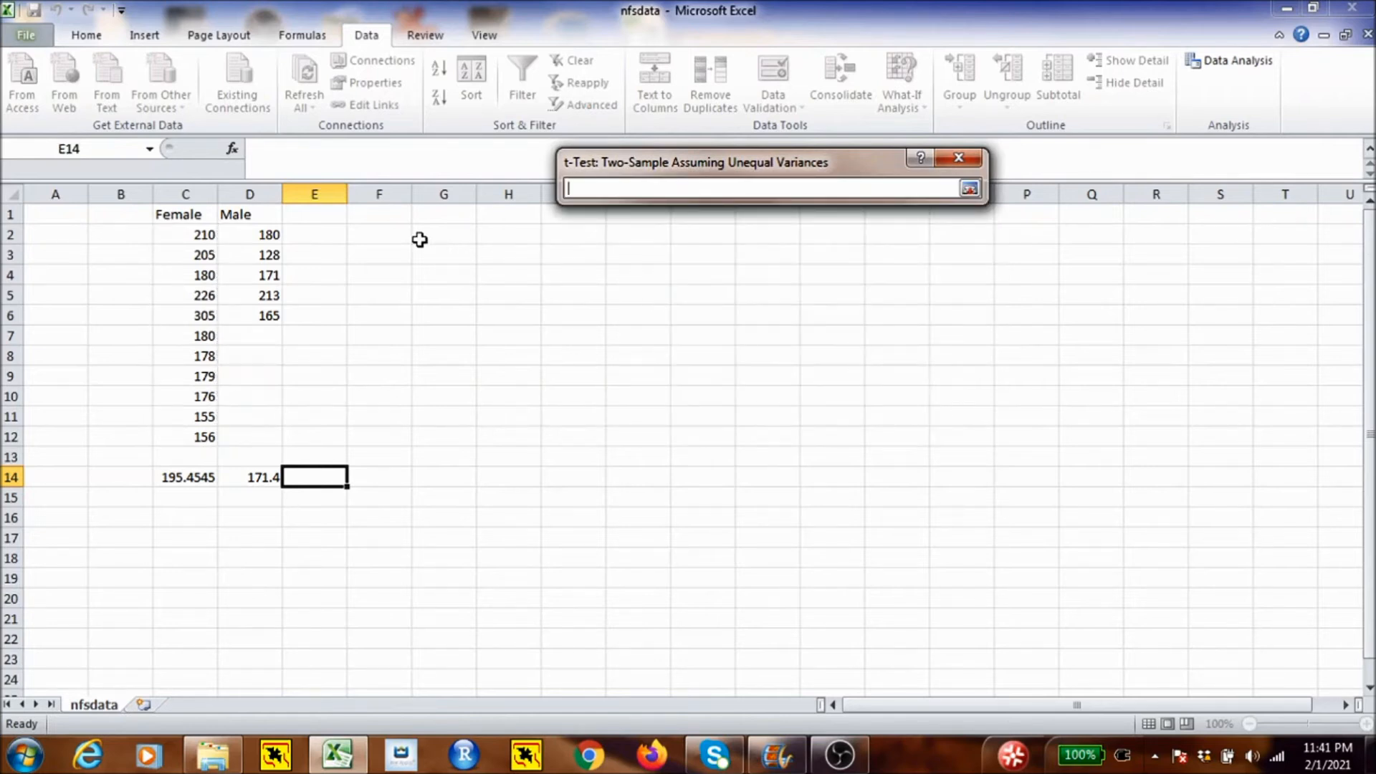
pyautogui.click(448, 234)
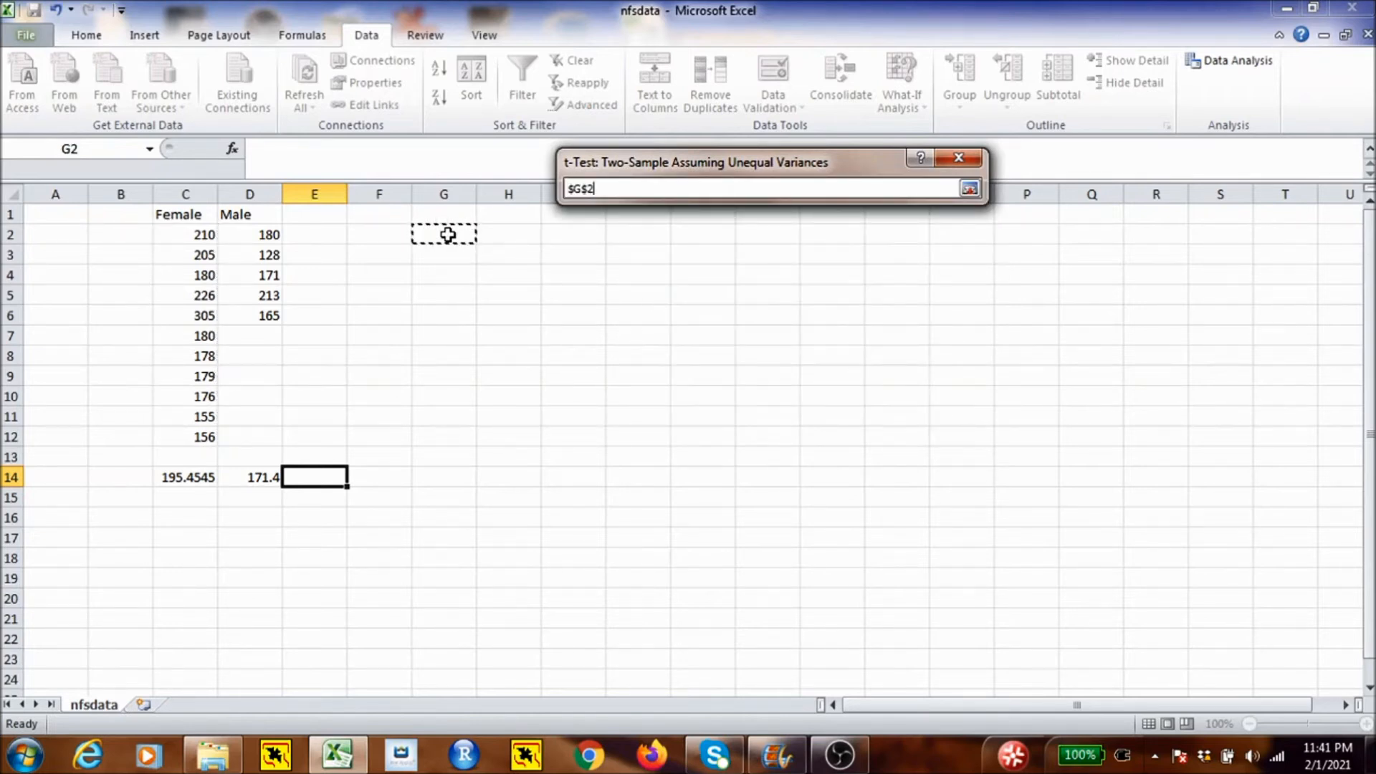
pyautogui.press('Return')
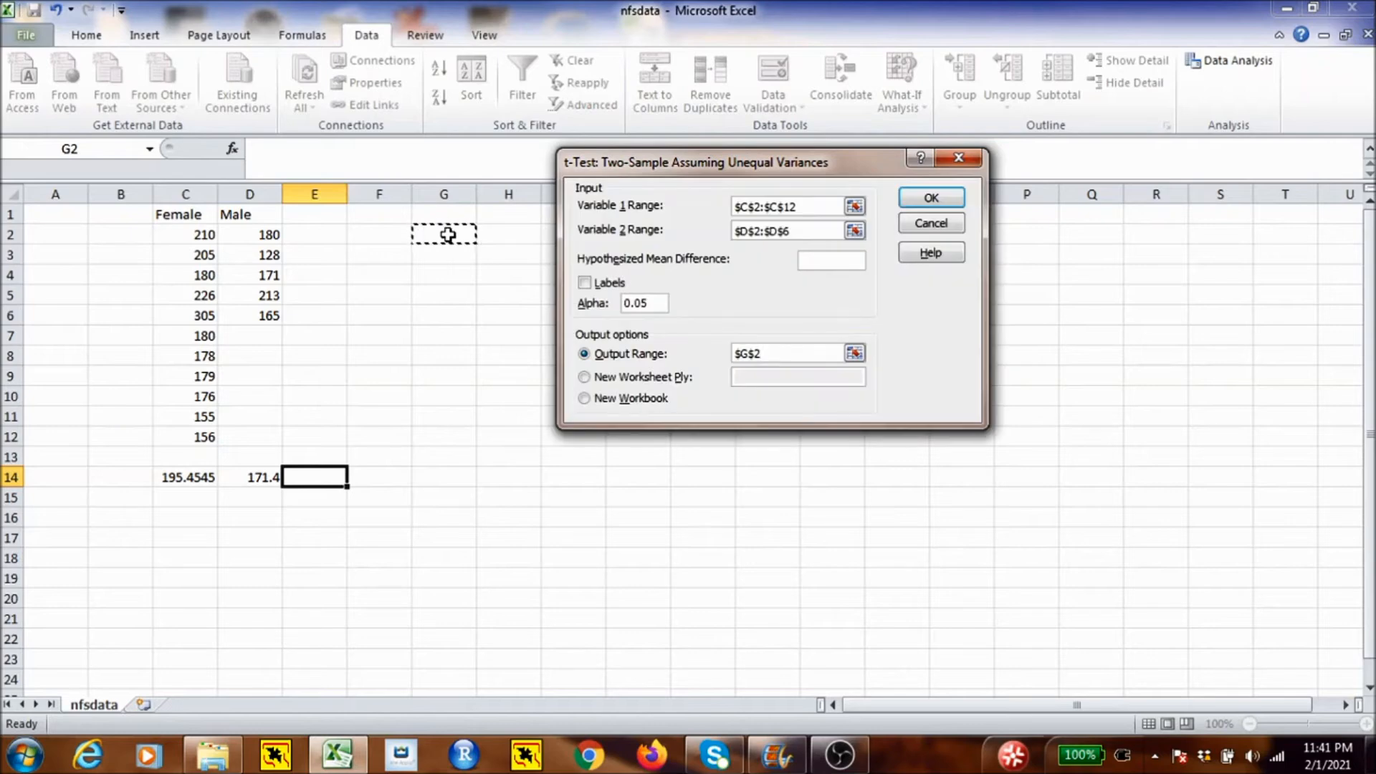
pyautogui.click(941, 202)
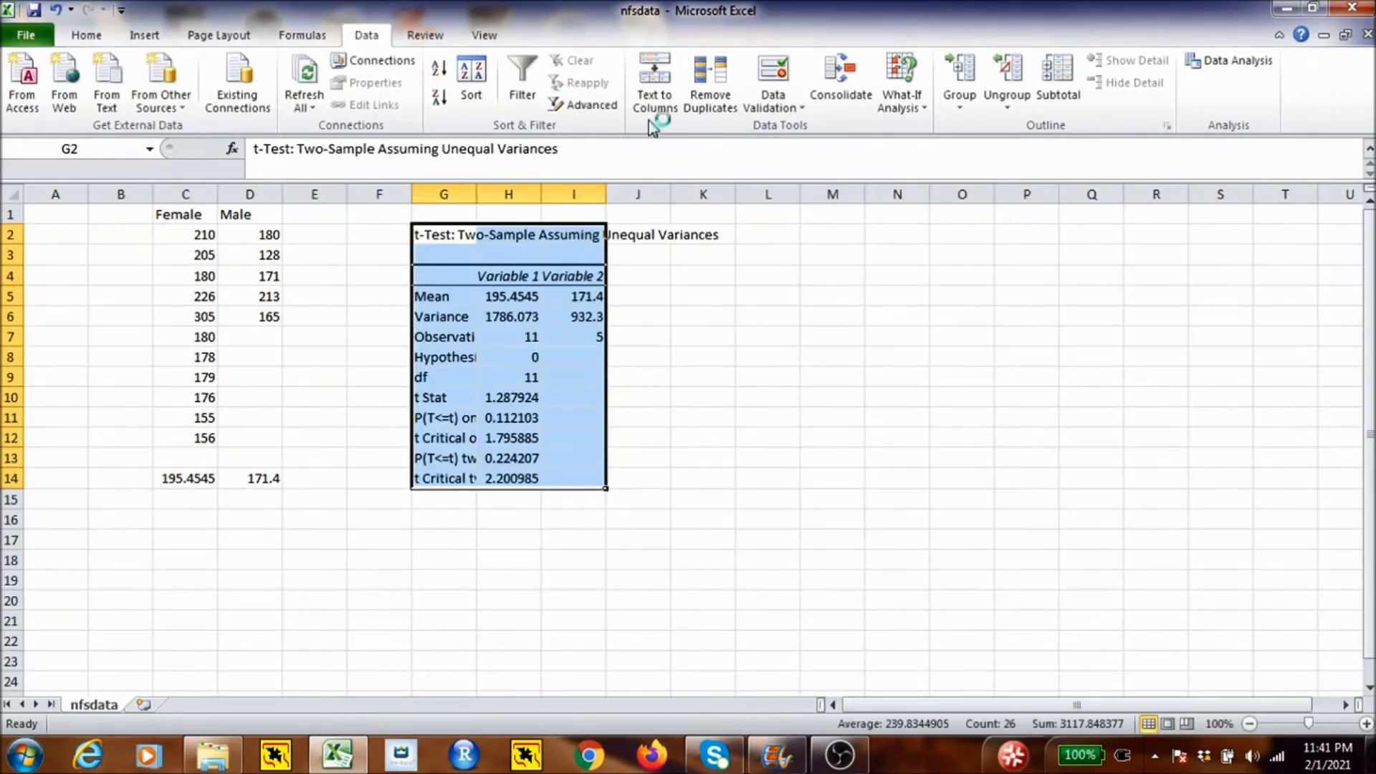
# Step: Widen columns G to I to fit the t-test results table, and select the one-tail P value in H11
pyautogui.moveTo(476, 198); pyautogui.dragTo(721, 199)
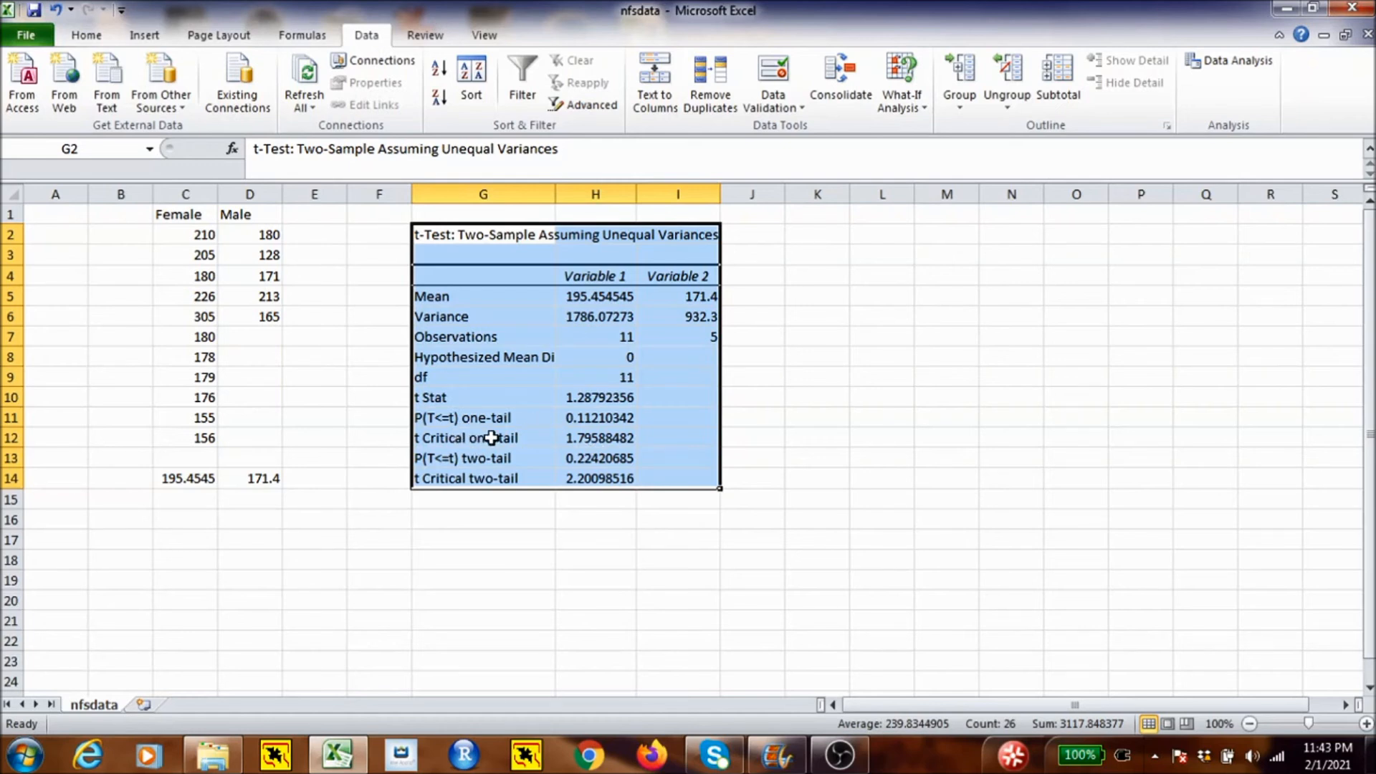
pyautogui.click(603, 419)
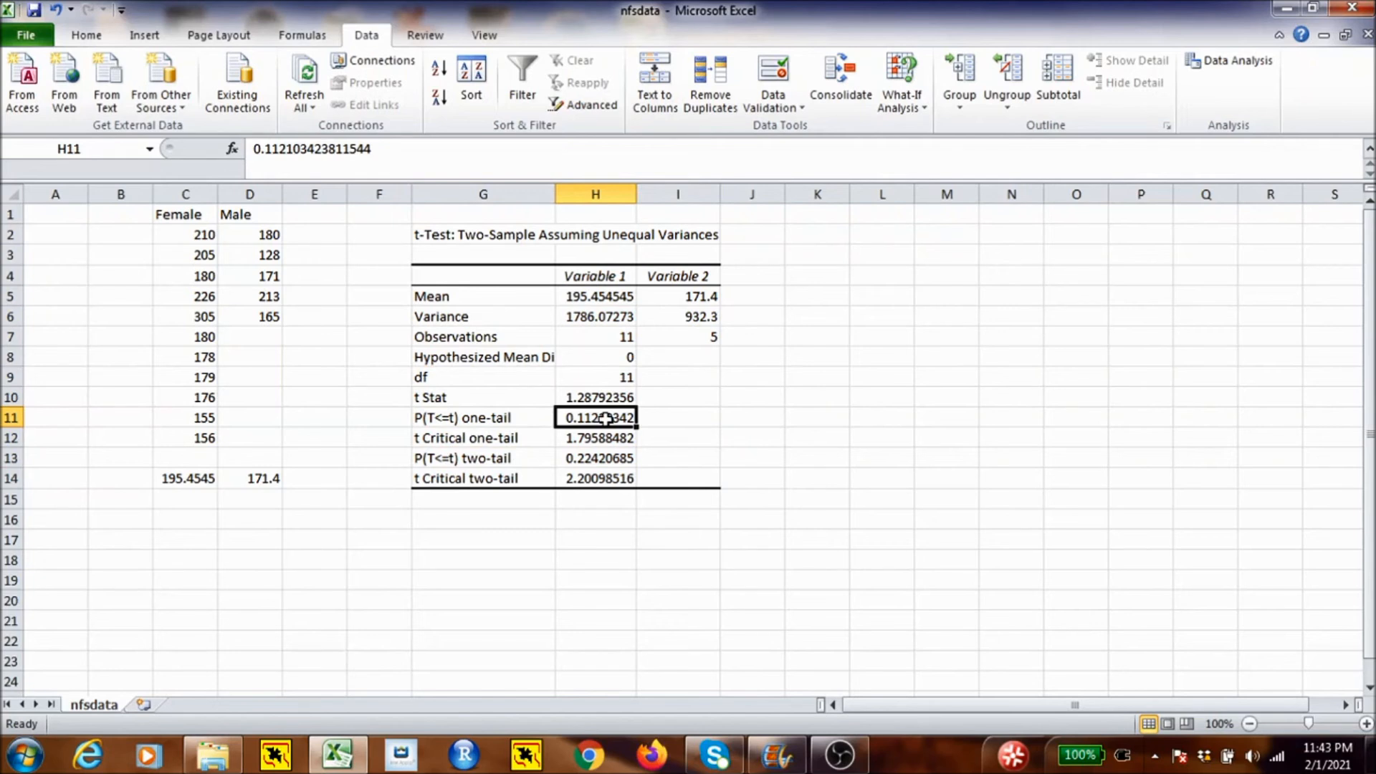